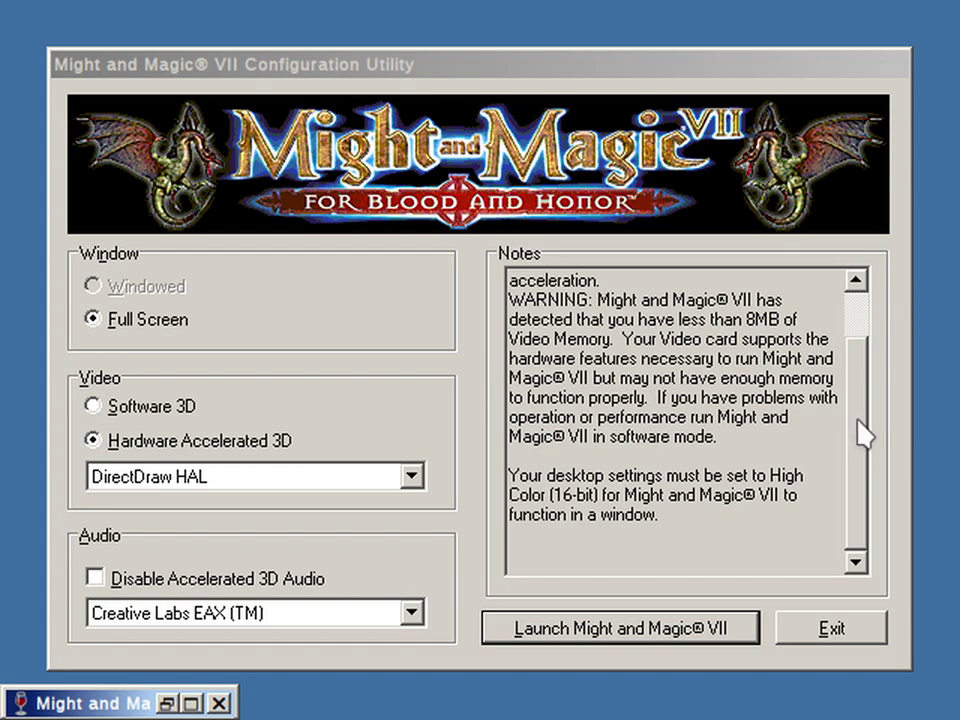
- Read the notes for the DirectDraw HAL video device, focusing on the 8MB video memory warning
{"action": "left_click", "coordinate": [845, 370]}
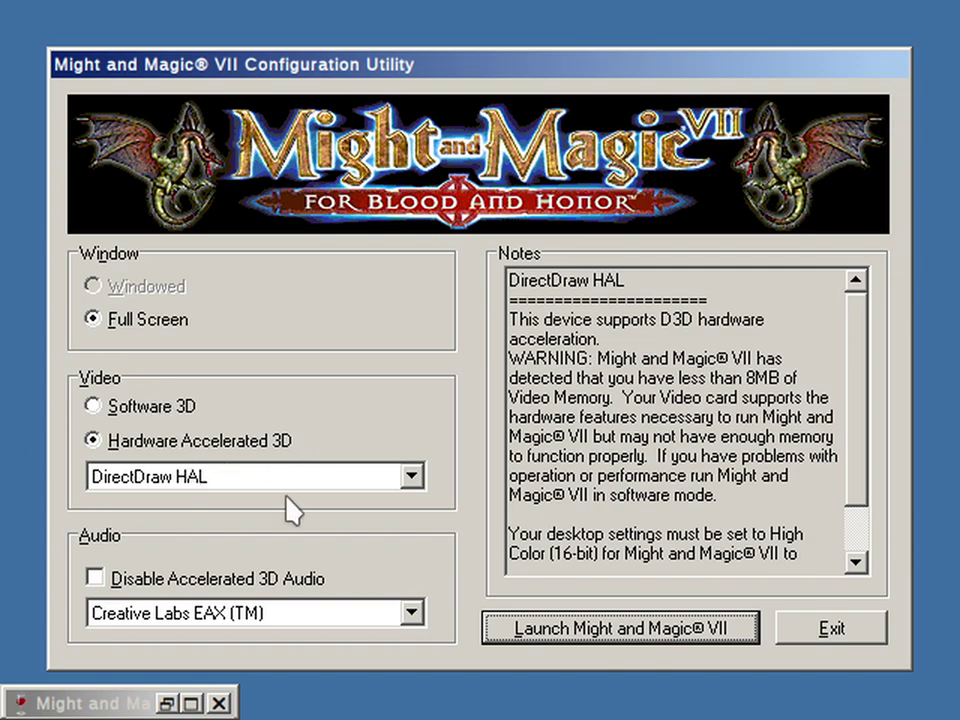
{"action": "left_click", "coordinate": [228, 486]}
{"action": "left_click", "coordinate": [220, 482]}
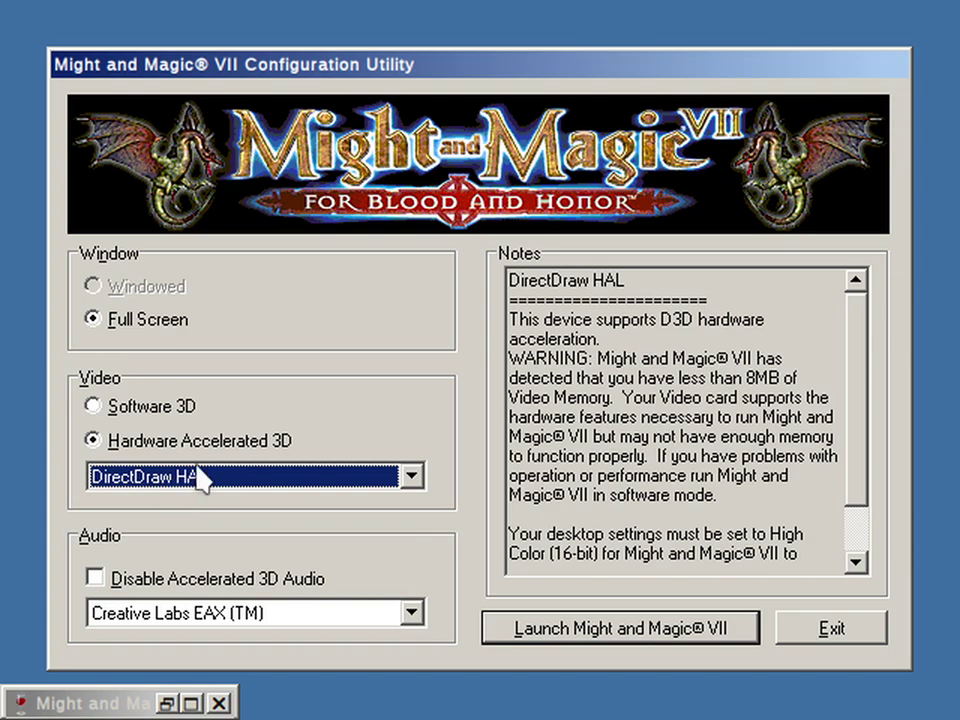
{"action": "left_click_drag", "start_coordinate": [597, 319], "coordinate": [703, 494]}
{"action": "left_click", "coordinate": [703, 494]}
{"action": "left_click_drag", "start_coordinate": [747, 379], "coordinate": [612, 400]}
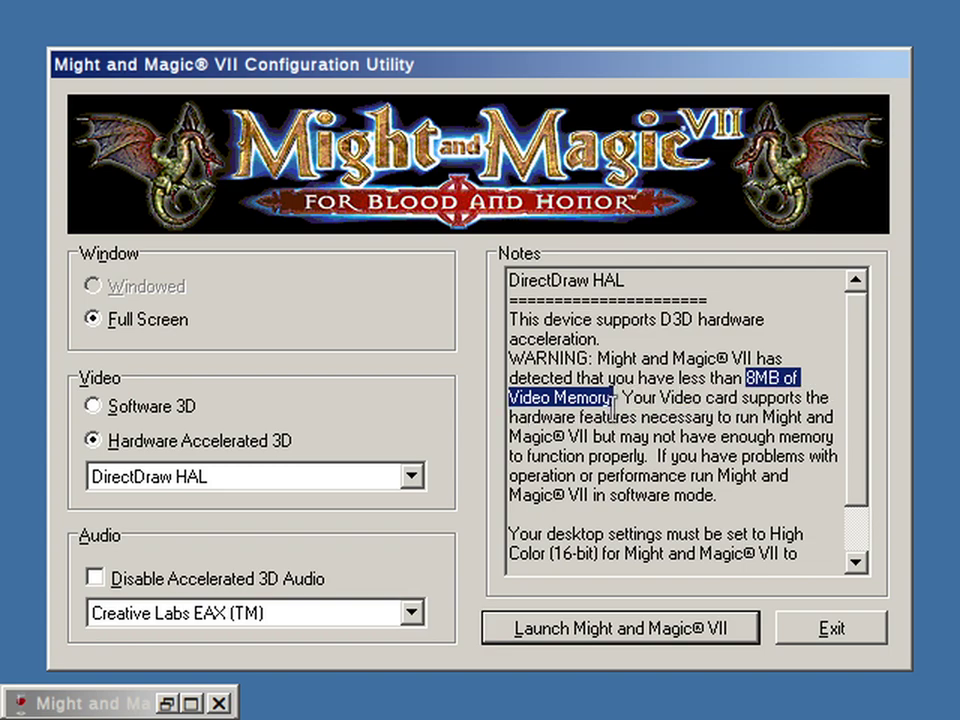
{"action": "left_click", "coordinate": [620, 424]}
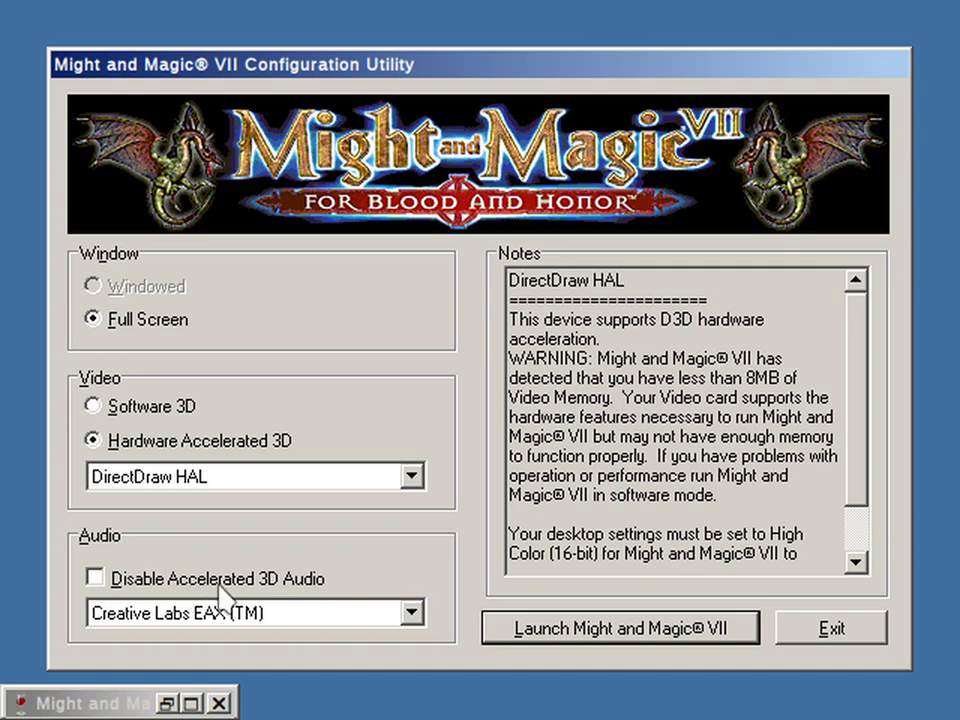
- Review the available 3D audio providers while keeping Creative Labs EAX (TM) selected
{"action": "left_click", "coordinate": [412, 615]}
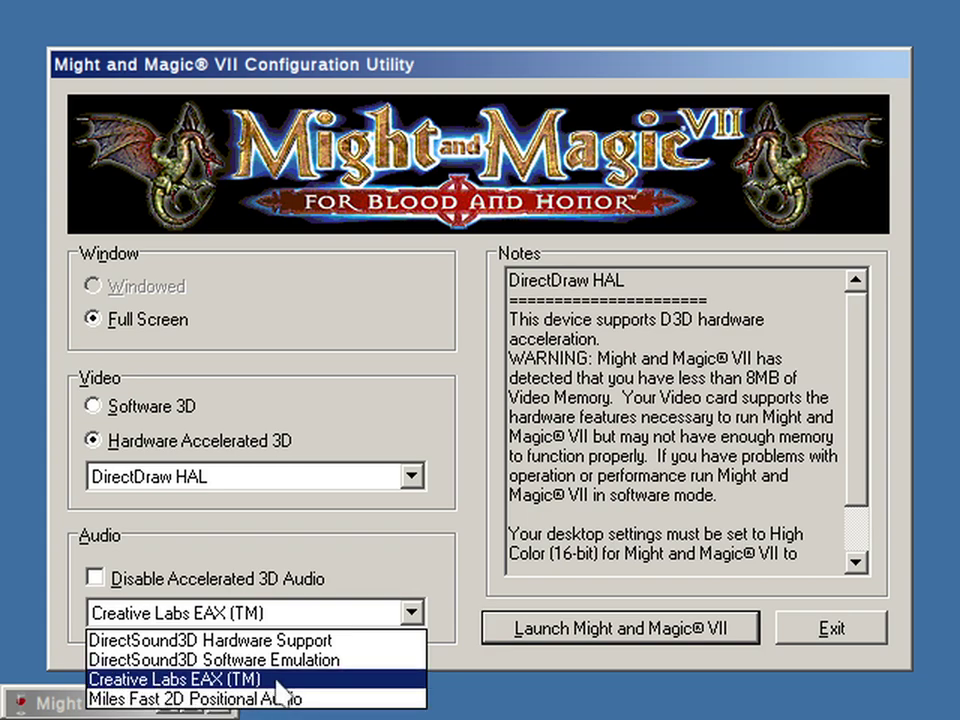
{"action": "left_click", "coordinate": [318, 612]}
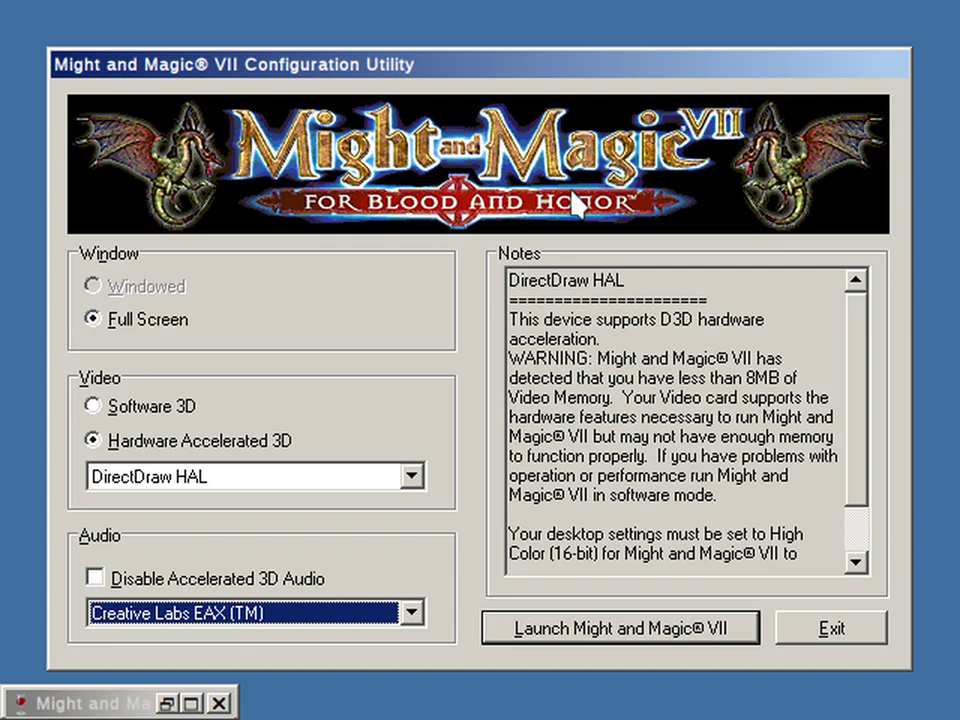
{"action": "left_click", "coordinate": [160, 614]}
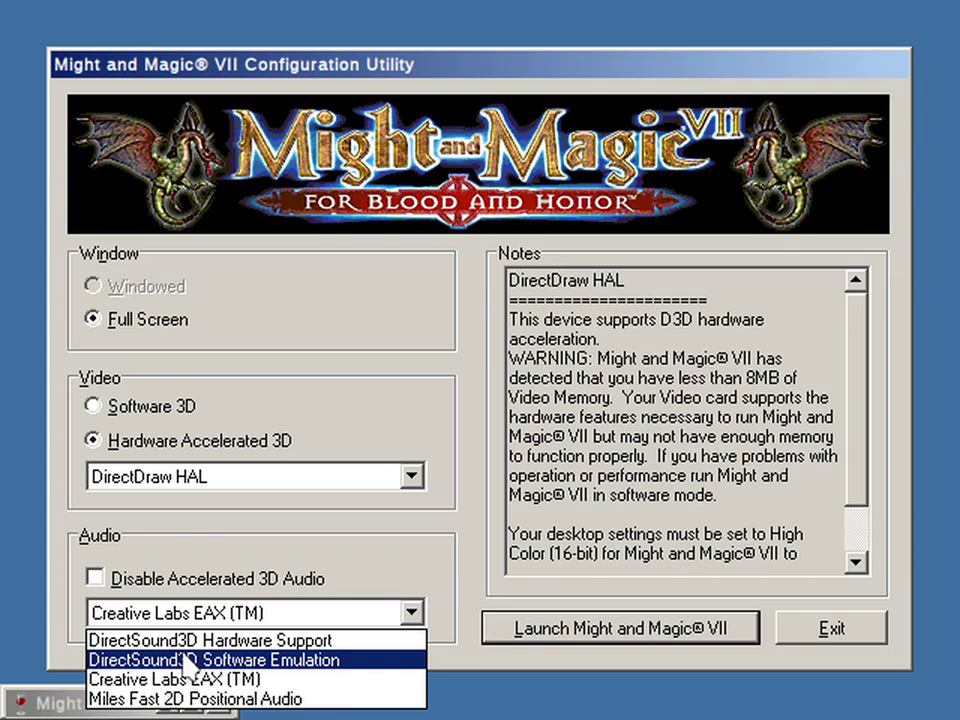
{"action": "left_click", "coordinate": [240, 620]}
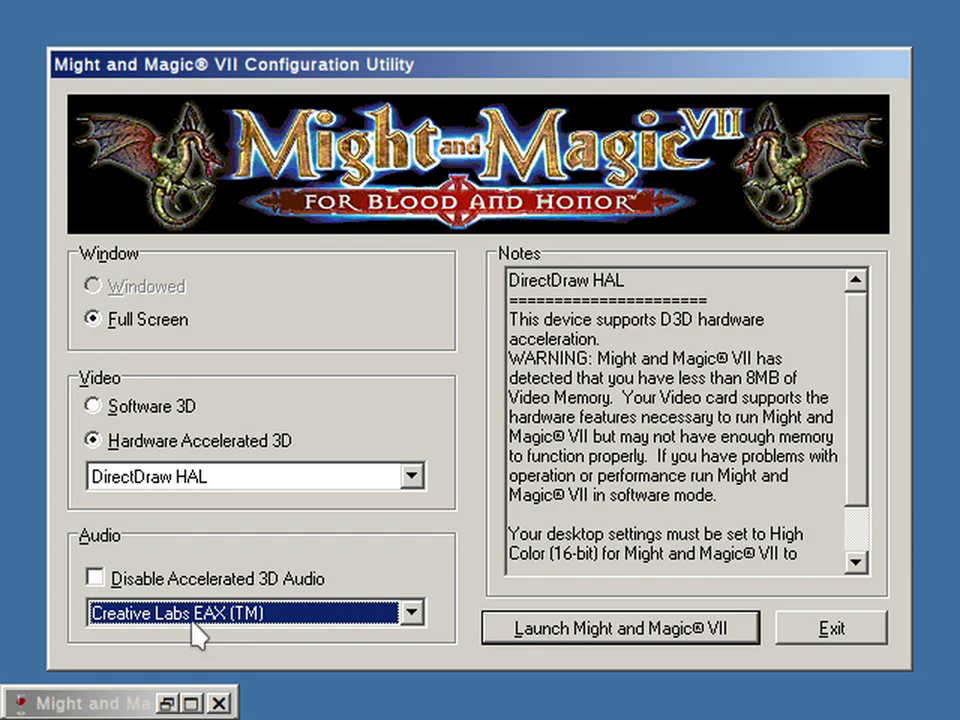
{"action": "left_click", "coordinate": [199, 625]}
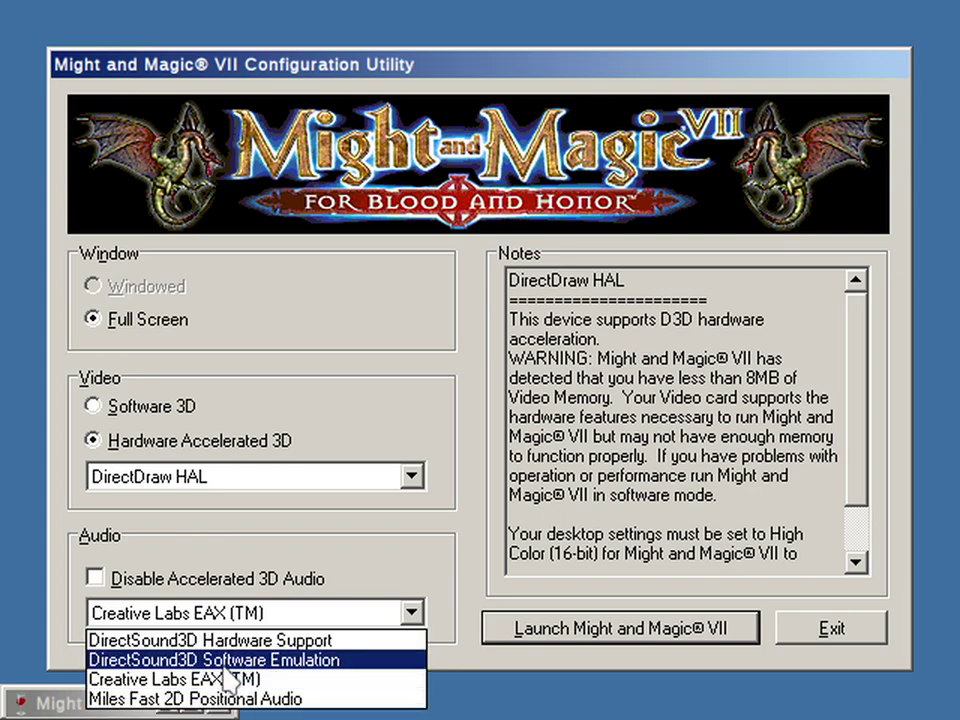
{"action": "left_click", "coordinate": [240, 622]}
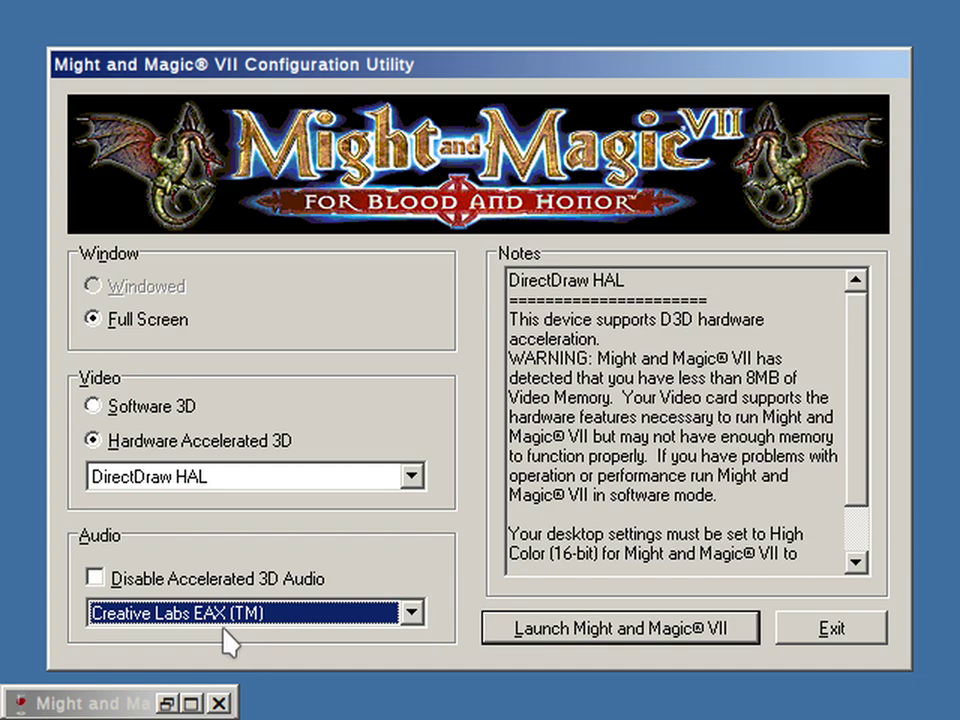
- Switch to the game folder in the Wine file manager and locate dsound.dll, the indirectsound folder and dsound.ini
{"action": "left_click", "coordinate": [165, 705]}
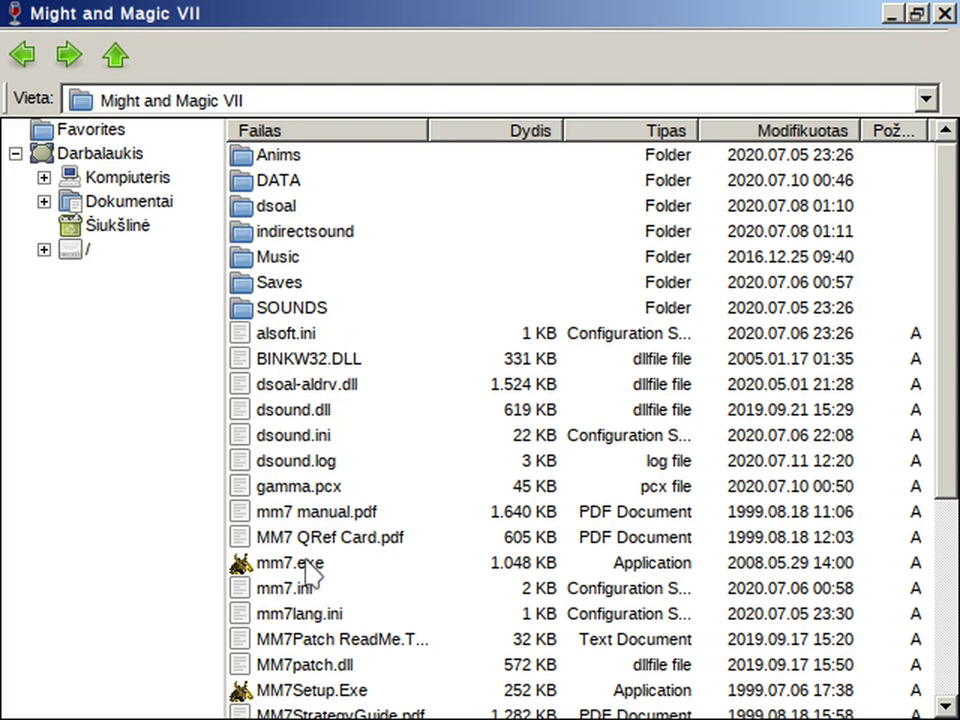
{"action": "left_click", "coordinate": [300, 386]}
{"action": "left_click", "coordinate": [300, 410]}
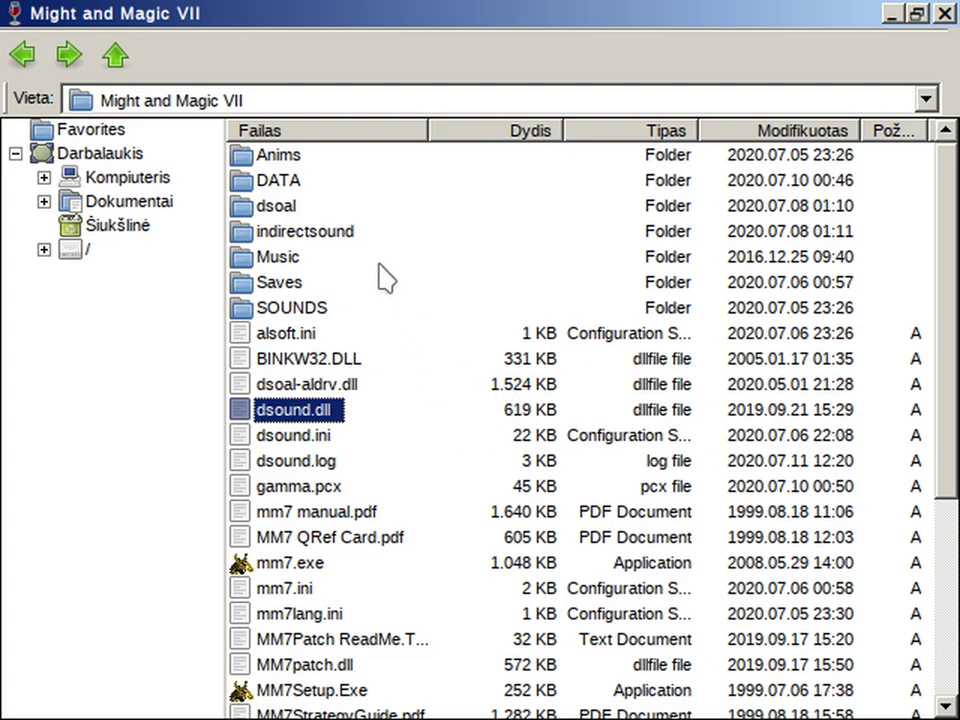
{"action": "left_click", "coordinate": [343, 233]}
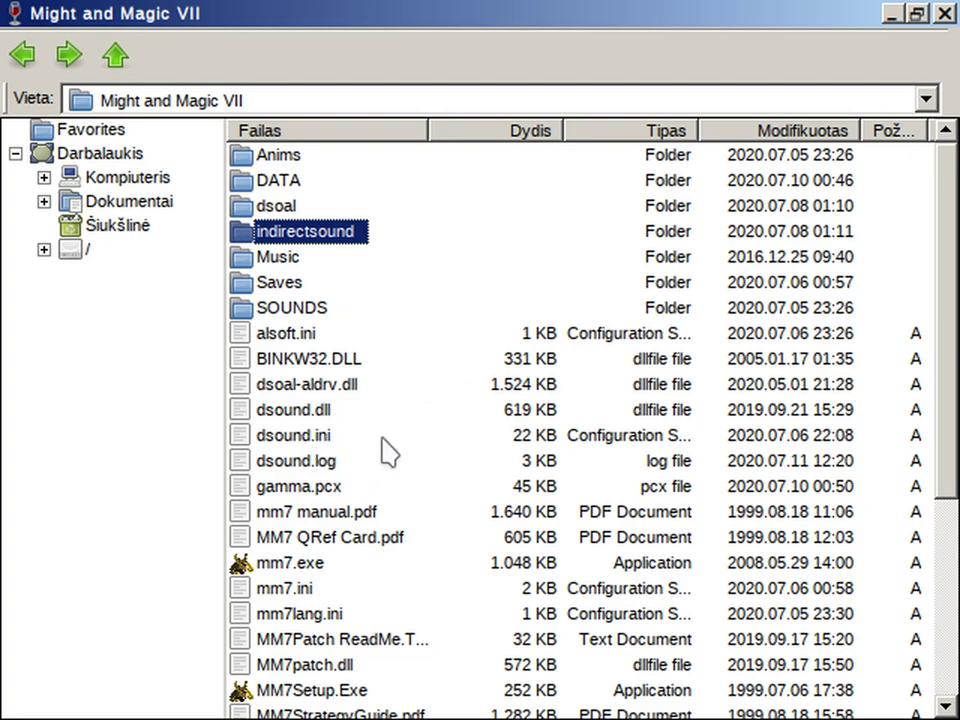
{"action": "left_click", "coordinate": [305, 438]}
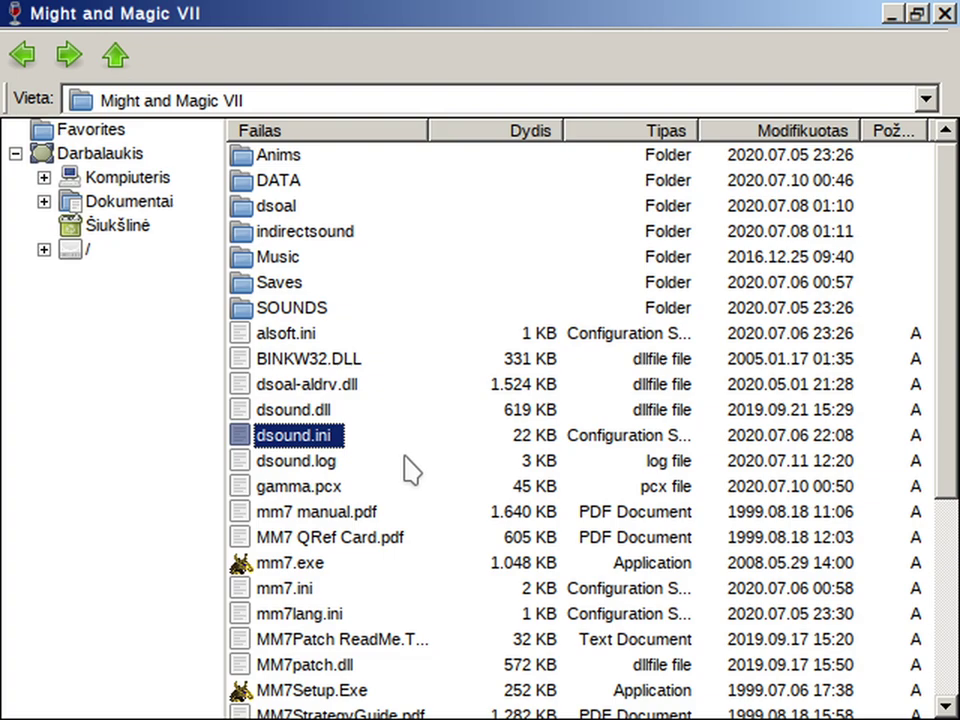
{"action": "left_click", "coordinate": [890, 15]}
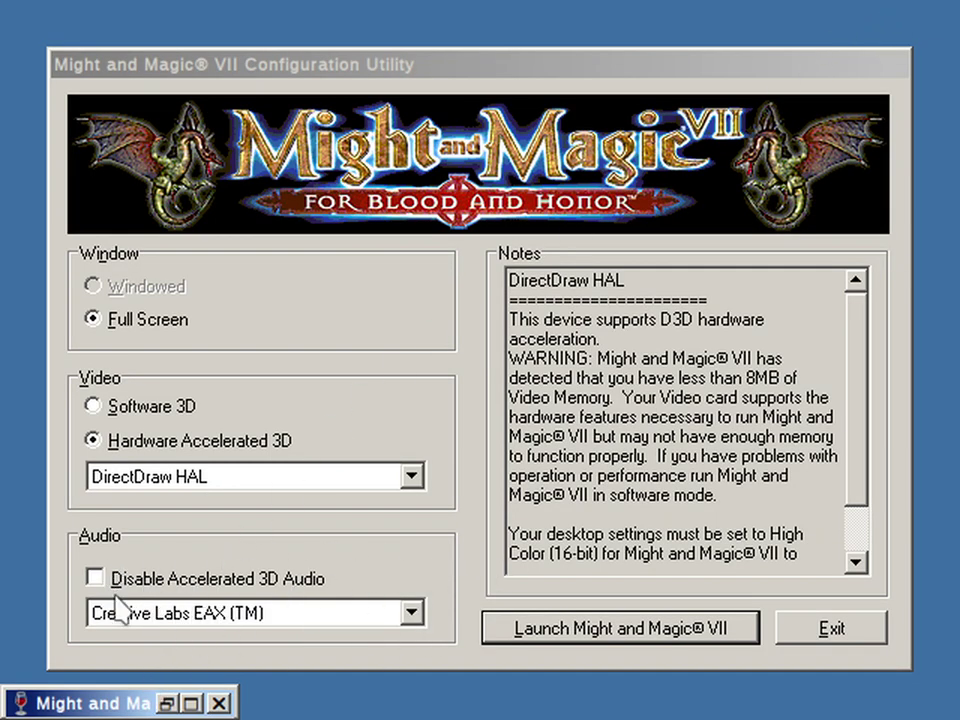
- Locate the dsoal folder and the dsound.dll and dsoal-aldrv.dll files in the game folder
{"action": "left_click", "coordinate": [162, 701]}
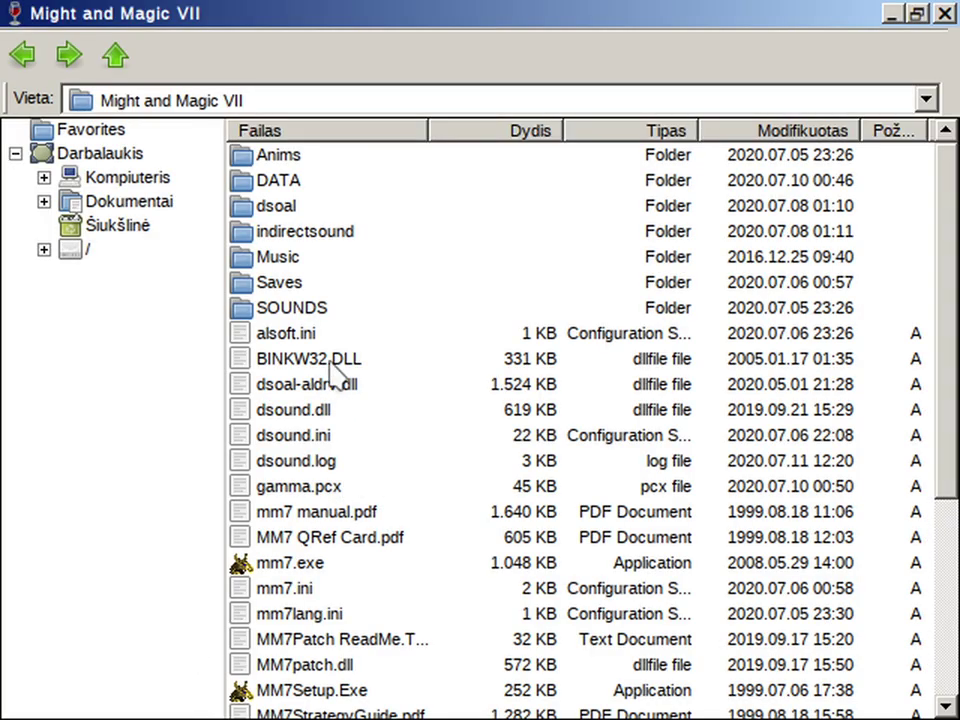
{"action": "left_click", "coordinate": [270, 206]}
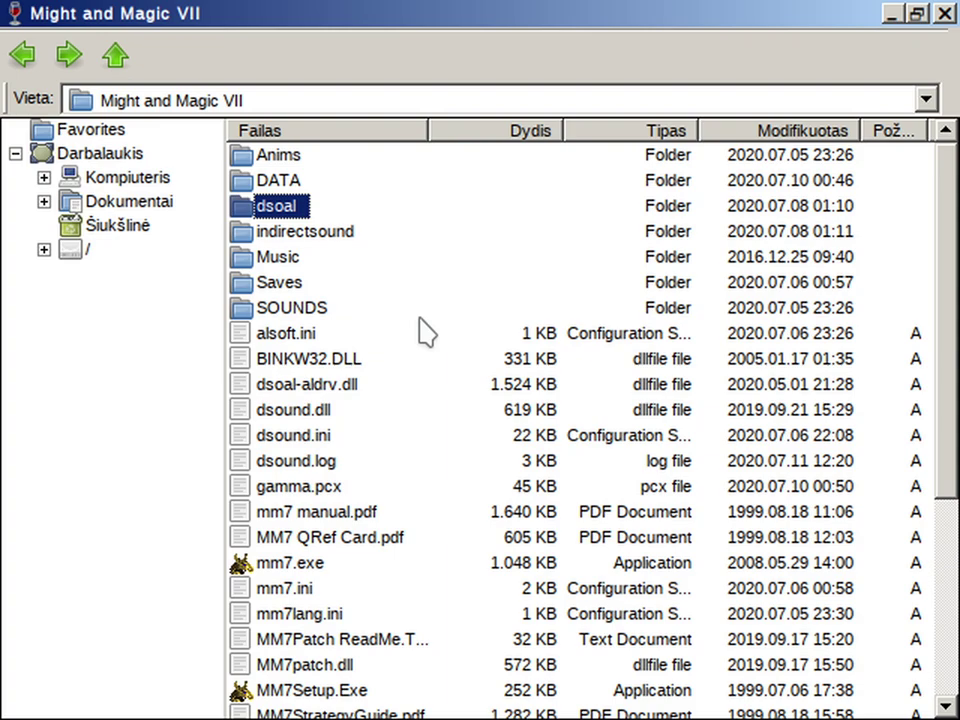
{"action": "left_click", "coordinate": [296, 411]}
{"action": "left_click", "coordinate": [295, 398]}
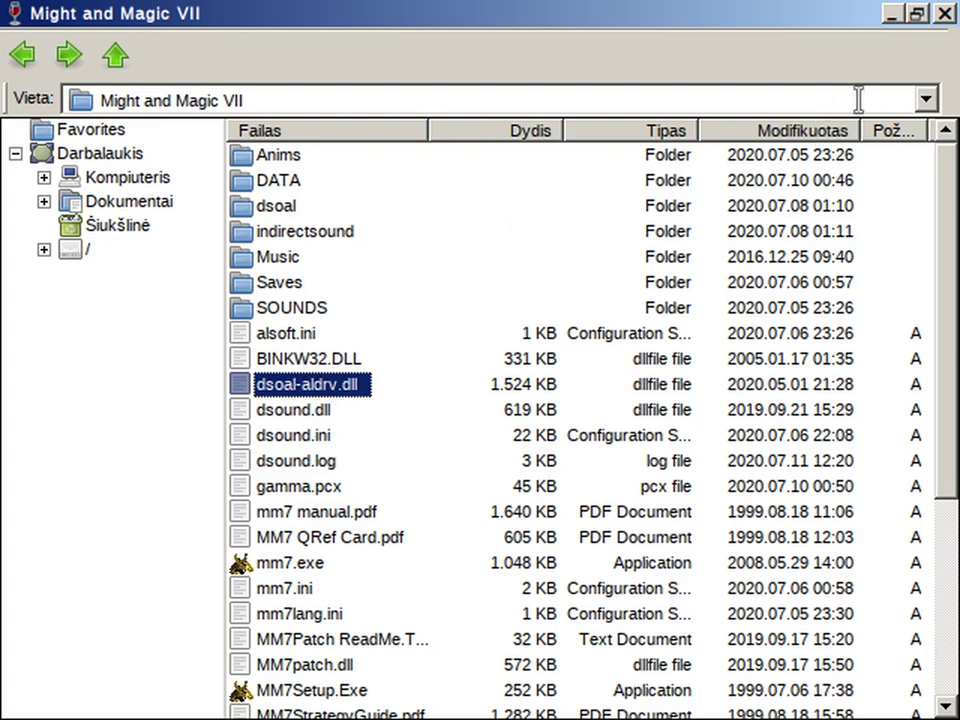
- Check the Environmental Audio Extensions (EAX) option in the Wine configuration's Staging settings and accept the configuration
{"action": "left_click", "coordinate": [893, 15]}
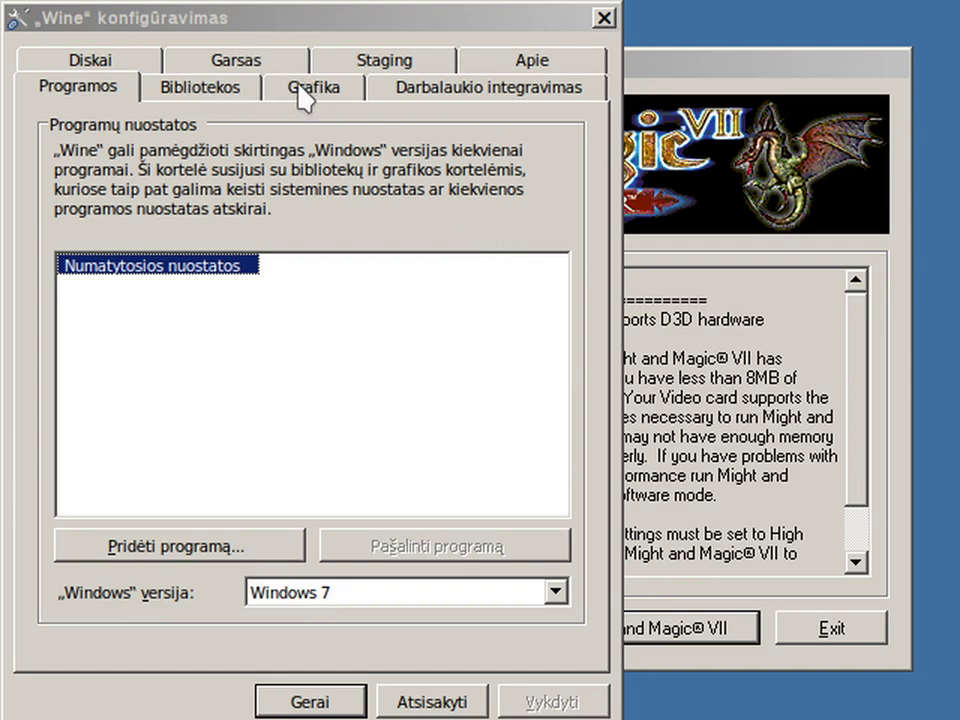
{"action": "left_click", "coordinate": [414, 70]}
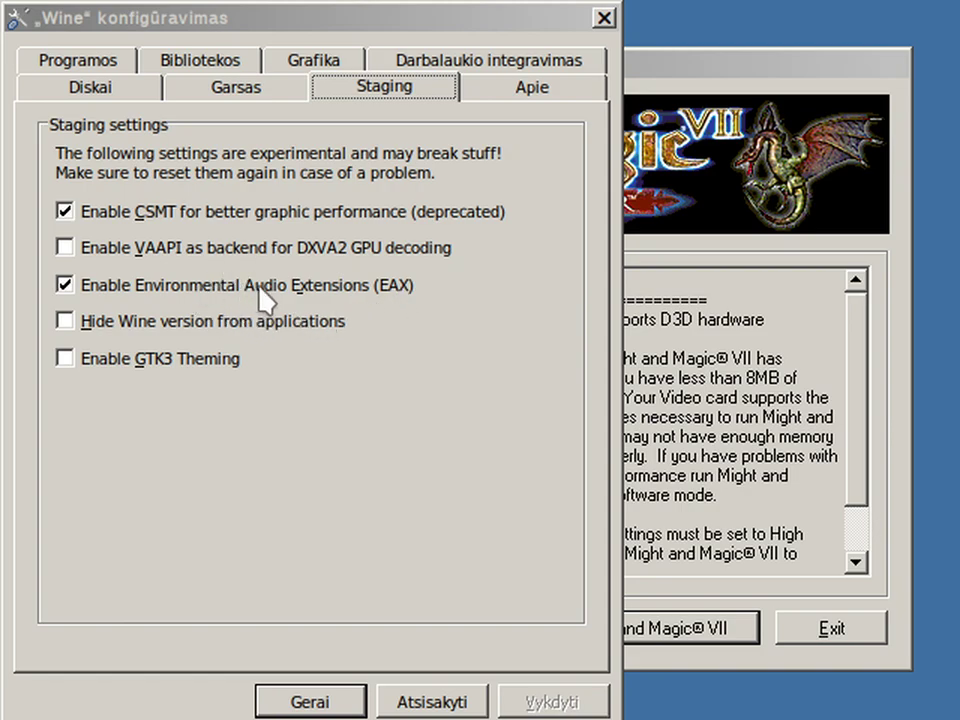
{"action": "left_click", "coordinate": [322, 699]}
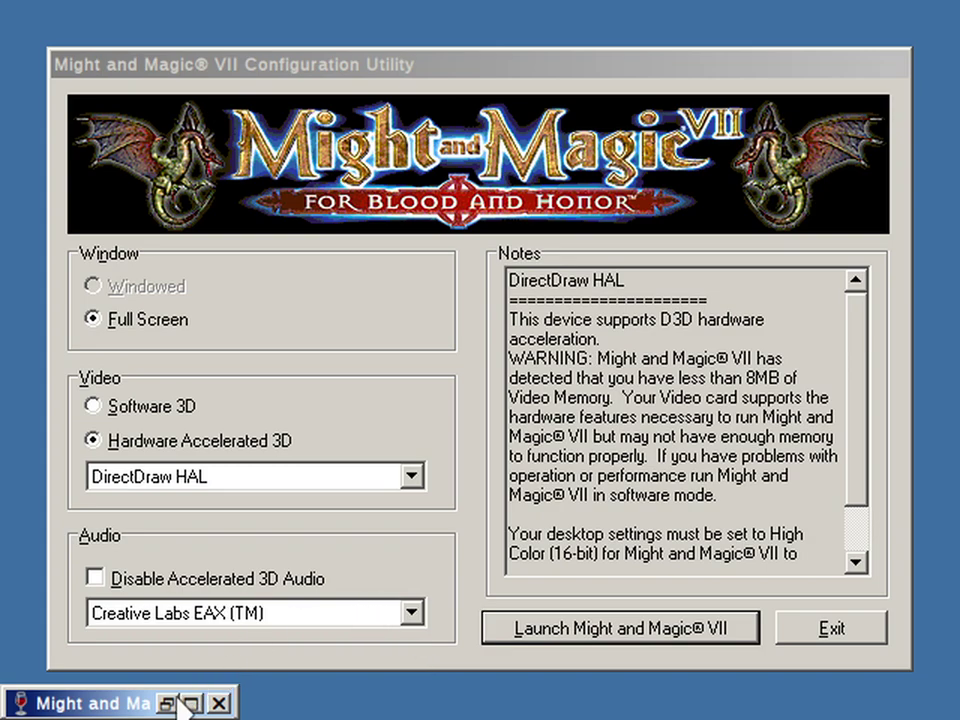
- Compare the audio provider choices with the sound library files in the game folder, keeping Creative Labs EAX (TM) selected
{"action": "left_click", "coordinate": [180, 620]}
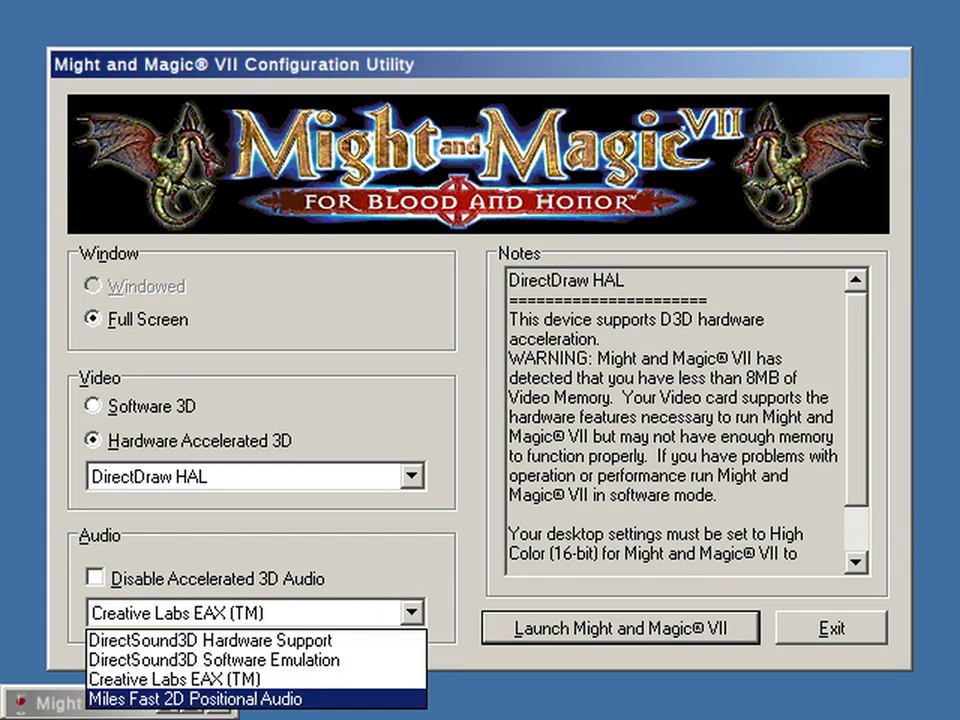
{"action": "left_click", "coordinate": [240, 615]}
{"action": "left_click", "coordinate": [167, 700]}
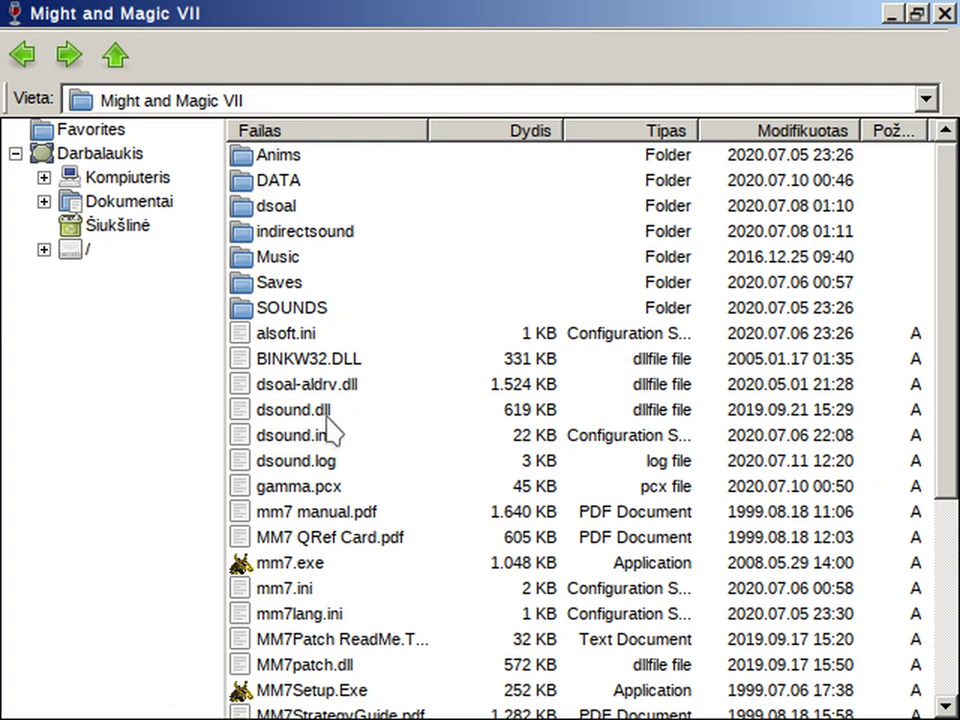
{"action": "left_click", "coordinate": [889, 15]}
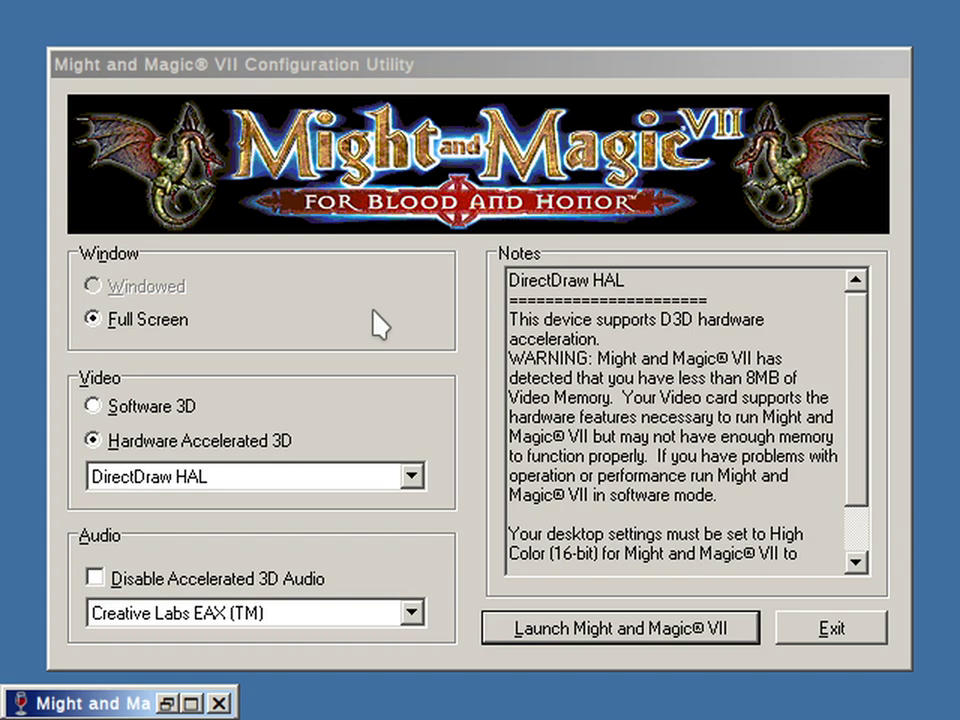
{"action": "left_click", "coordinate": [322, 613]}
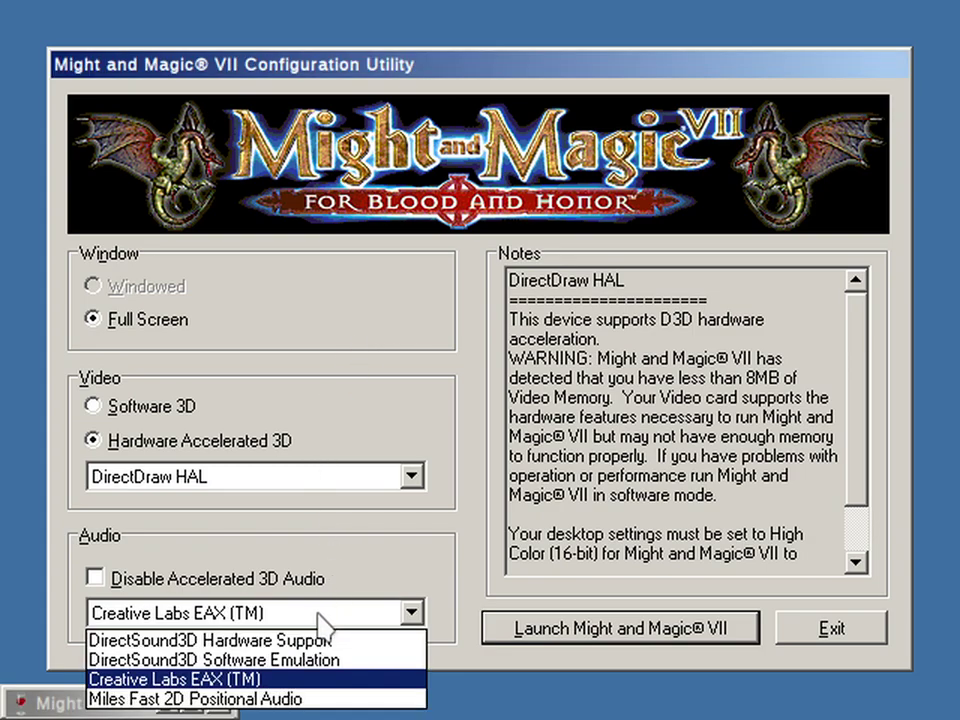
{"action": "key", "text": "Down"}
{"action": "key", "text": "Down"}
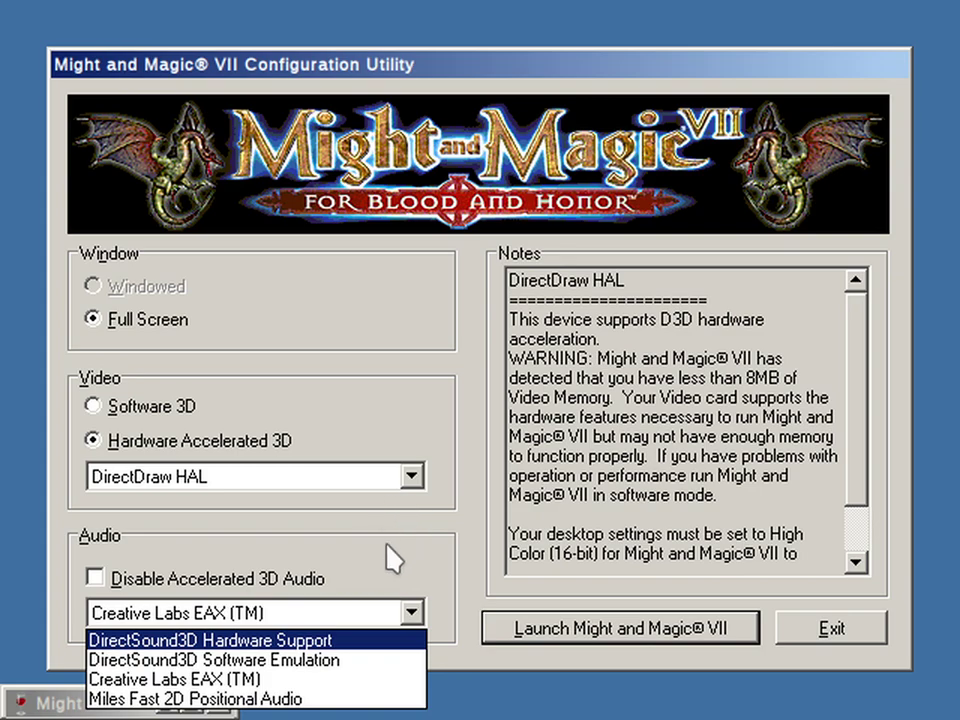
{"action": "left_click", "coordinate": [305, 620]}
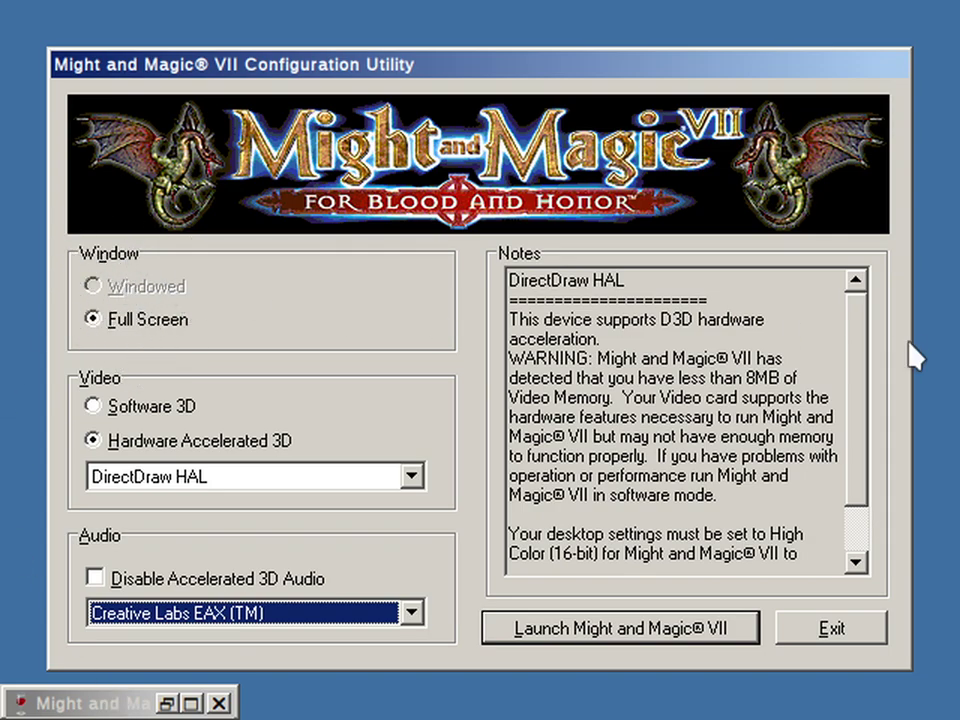
- Read the end of the notes on the High Color (16-bit) desktop setting for windowed mode
{"action": "left_click_drag", "start_coordinate": [855, 392], "coordinate": [855, 444]}
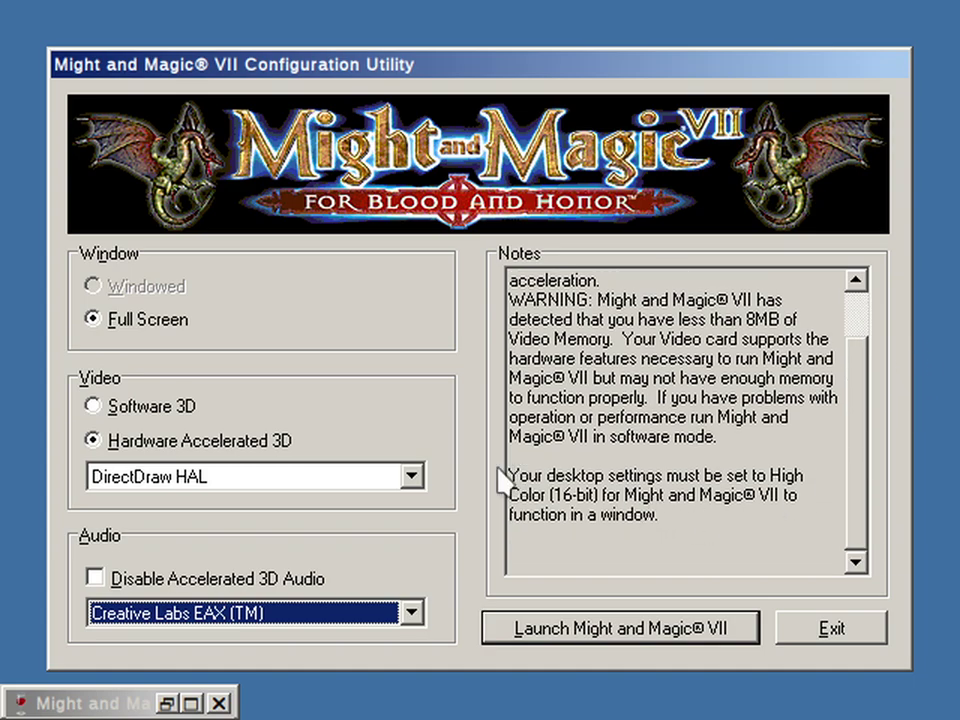
{"action": "left_click_drag", "start_coordinate": [540, 494], "coordinate": [793, 521]}
{"action": "left_click", "coordinate": [793, 521]}
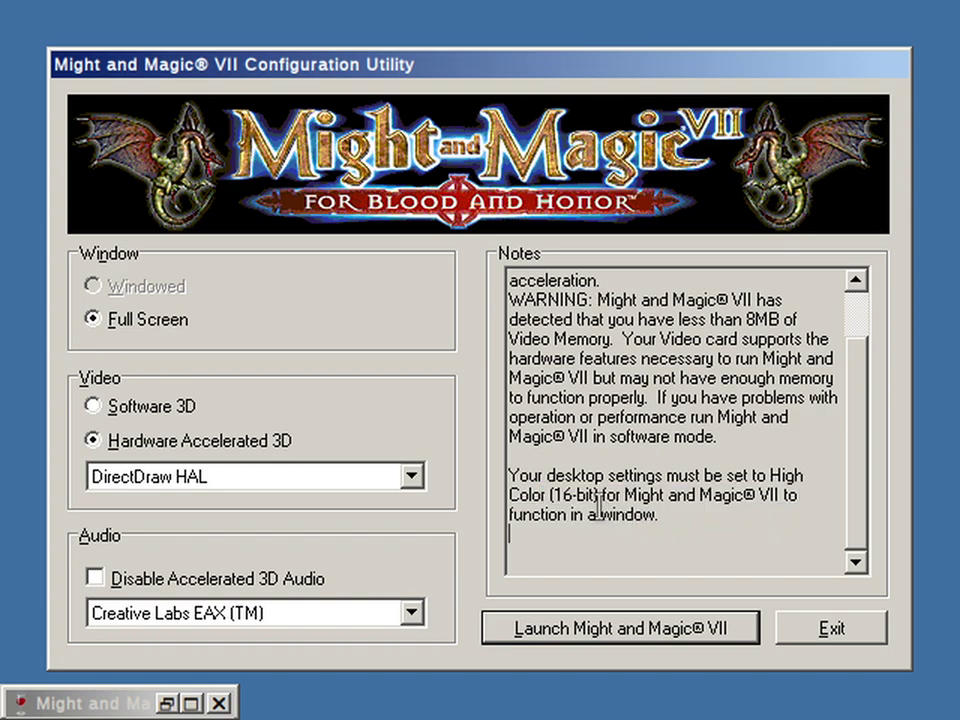
{"action": "left_click_drag", "start_coordinate": [598, 494], "coordinate": [769, 477]}
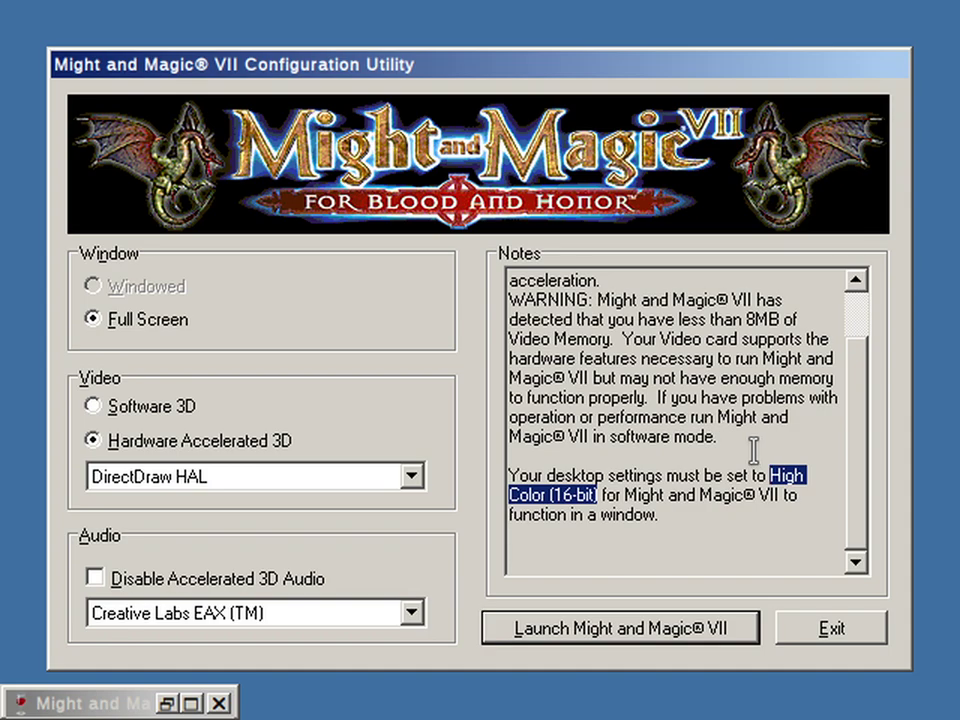
{"action": "left_click", "coordinate": [746, 450]}
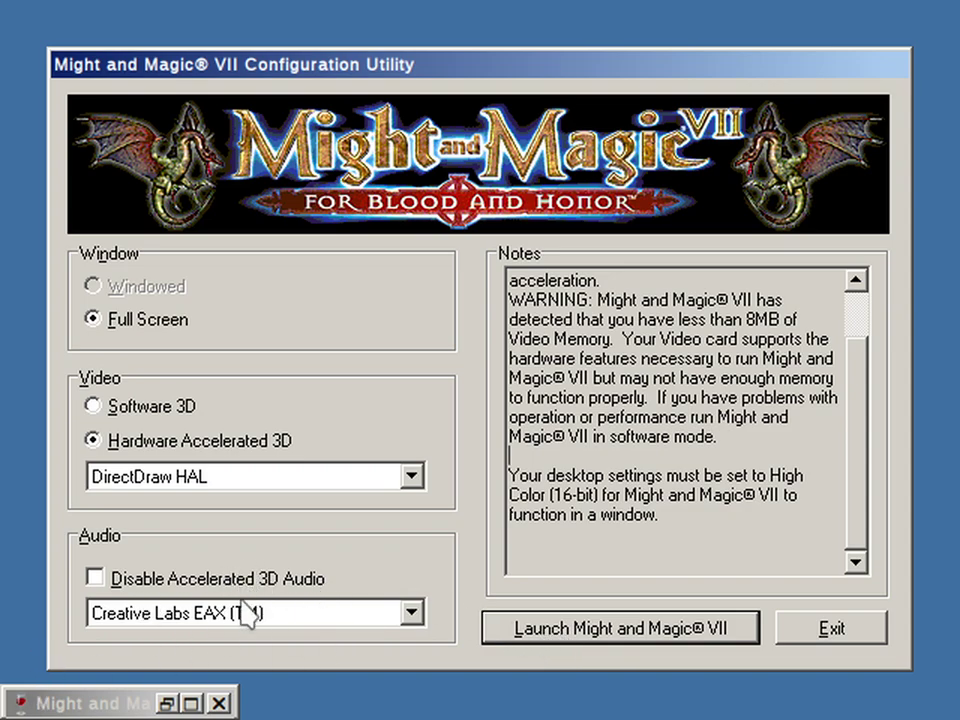
- Launch Might and Magic VII, skip the intro screens, and start a new game with the default party
{"action": "left_click", "coordinate": [587, 640]}
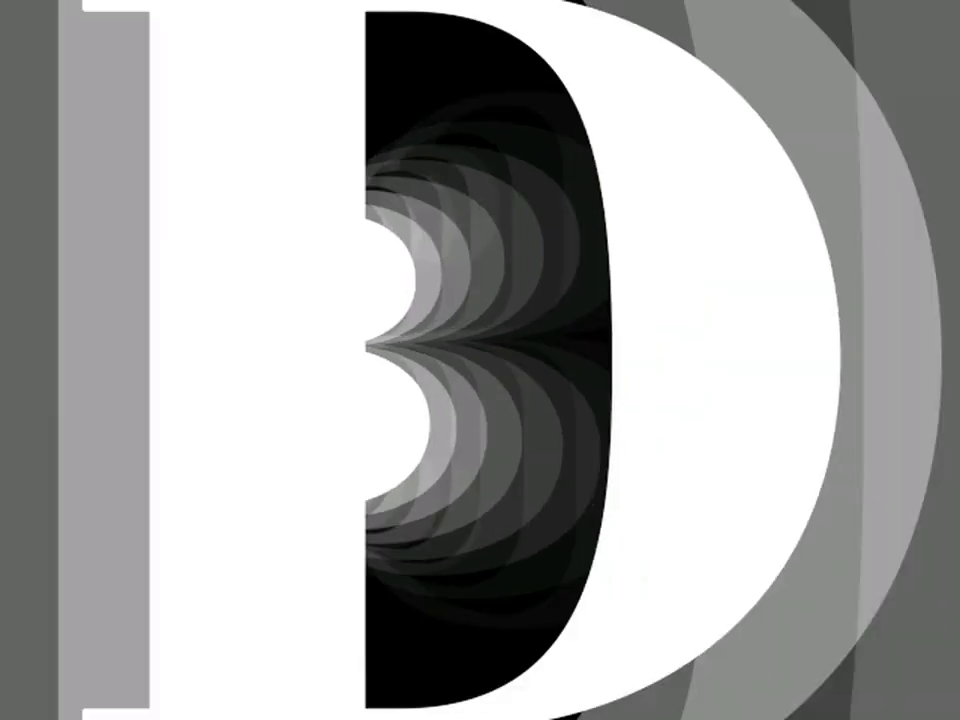
{"action": "key", "text": "Escape"}
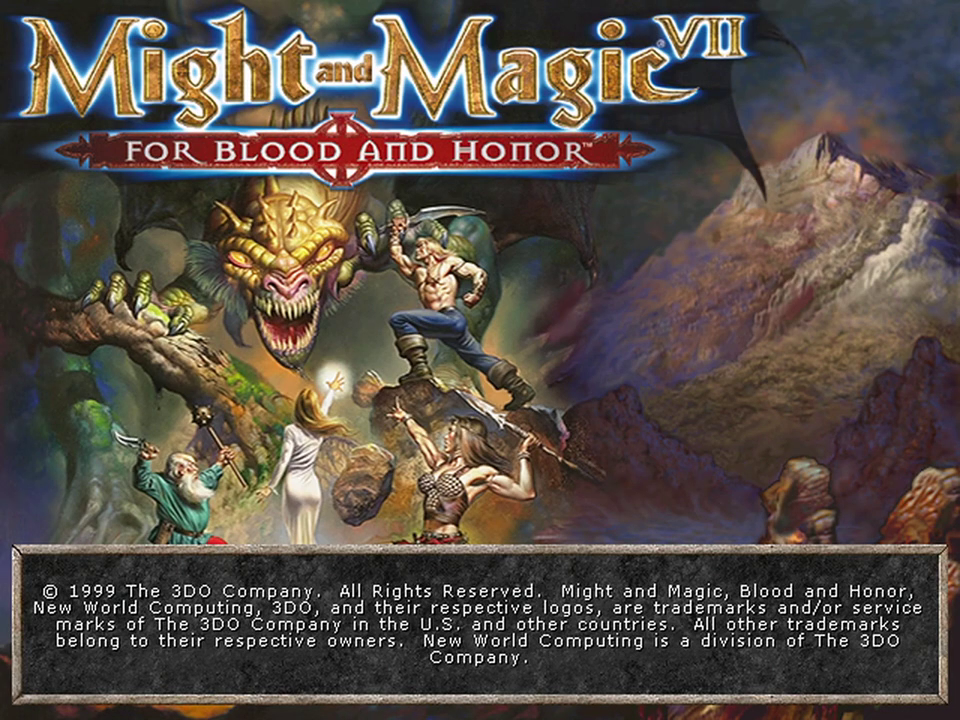
{"action": "key", "text": "Escape"}
{"action": "left_click", "coordinate": [776, 300]}
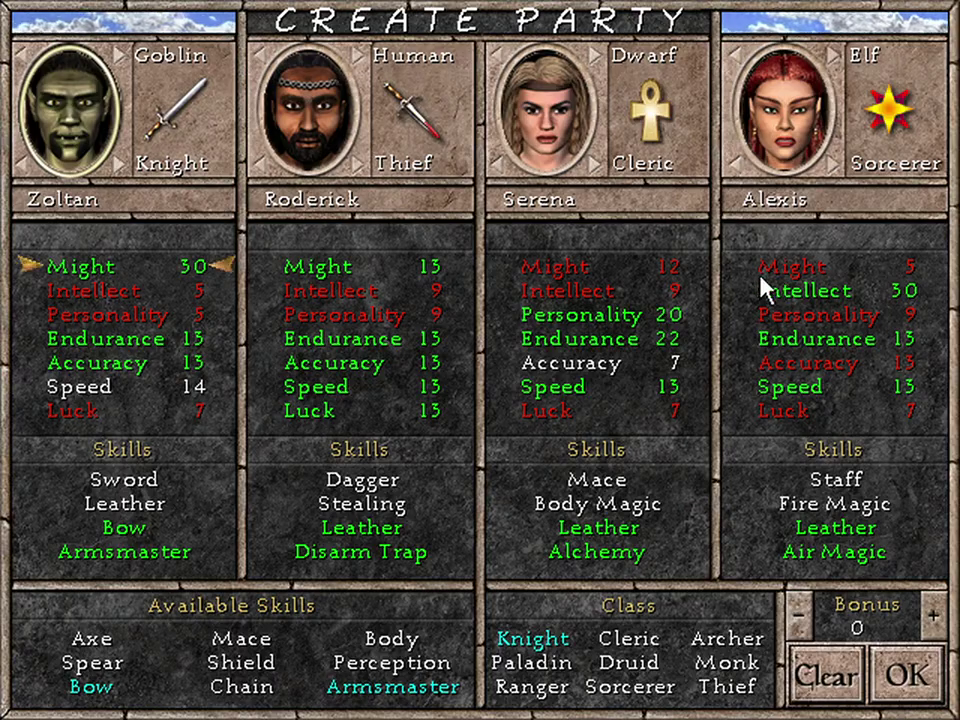
{"action": "left_click", "coordinate": [921, 676]}
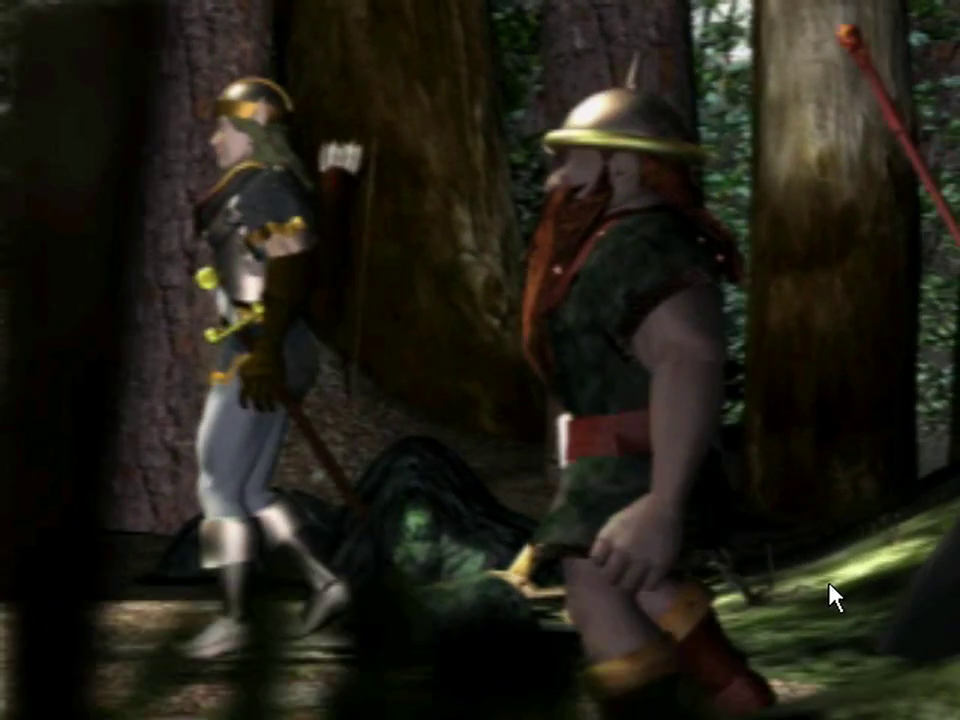
- Skip the opening cutscene, turn off the docent's Emerald Island tour, and close the conversation
{"action": "left_click", "coordinate": [830, 597]}
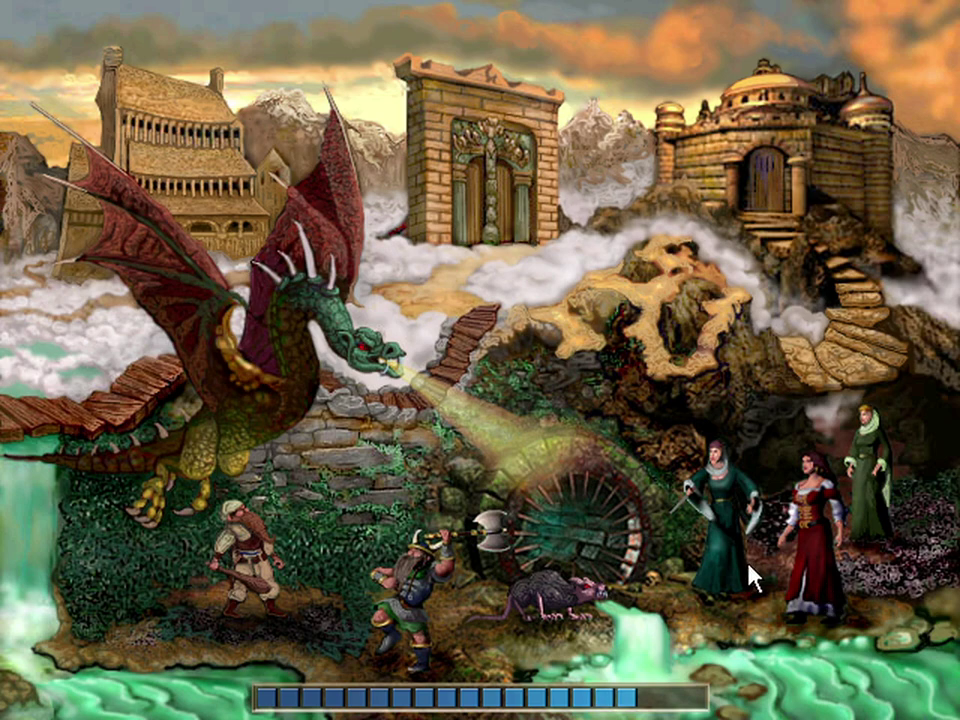
{"action": "key", "text": "Left"}
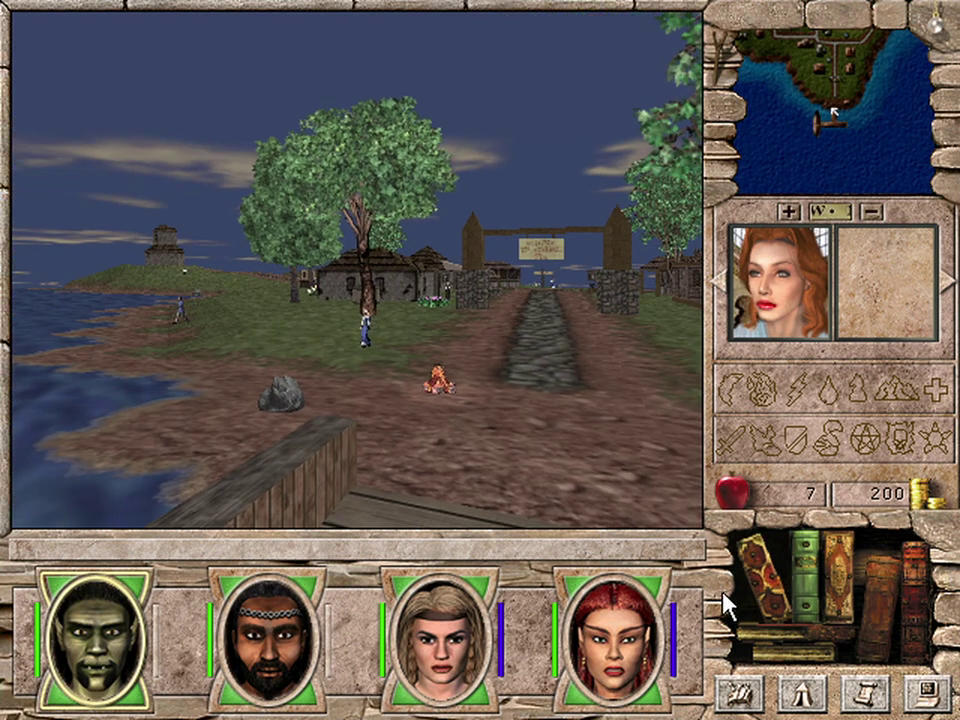
{"action": "key", "text": "Right"}
{"action": "key", "text": "Left"}
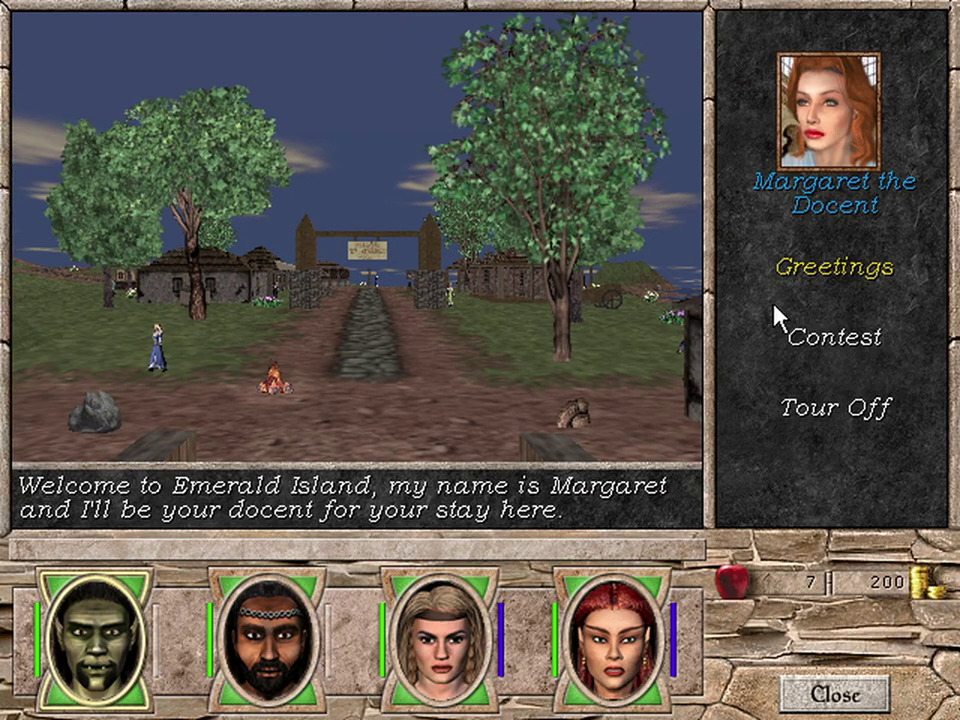
{"action": "left_click", "coordinate": [830, 408]}
{"action": "left_click", "coordinate": [845, 688]}
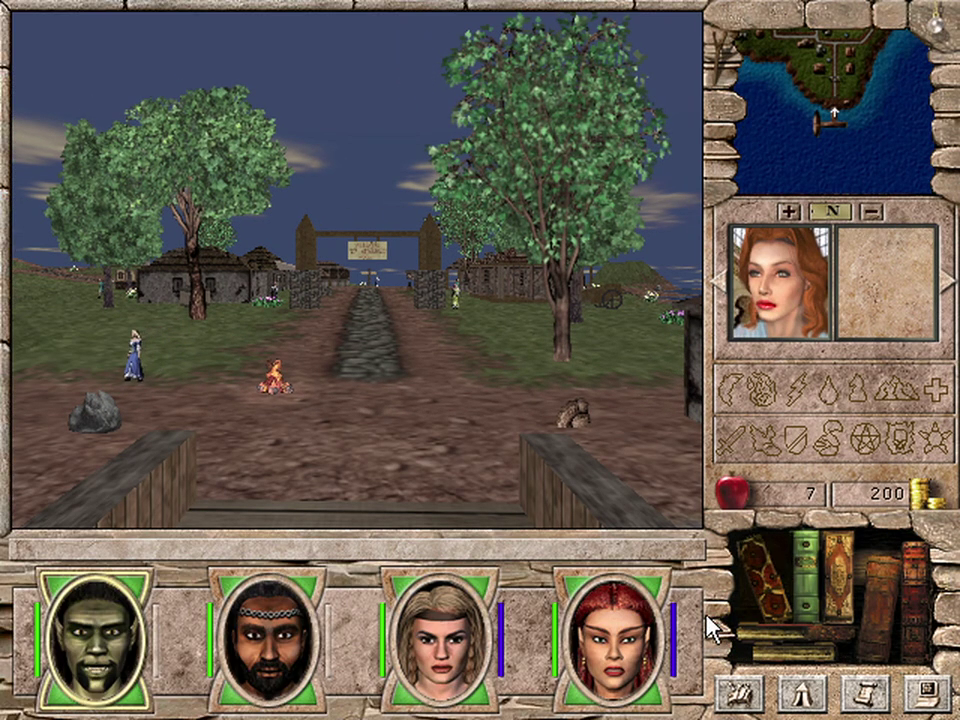
- Walk the party north from the dock through the welcome gate and along the stone road to the village crossroads
{"action": "key", "text": "Up"}
{"action": "key", "text": "Up"}
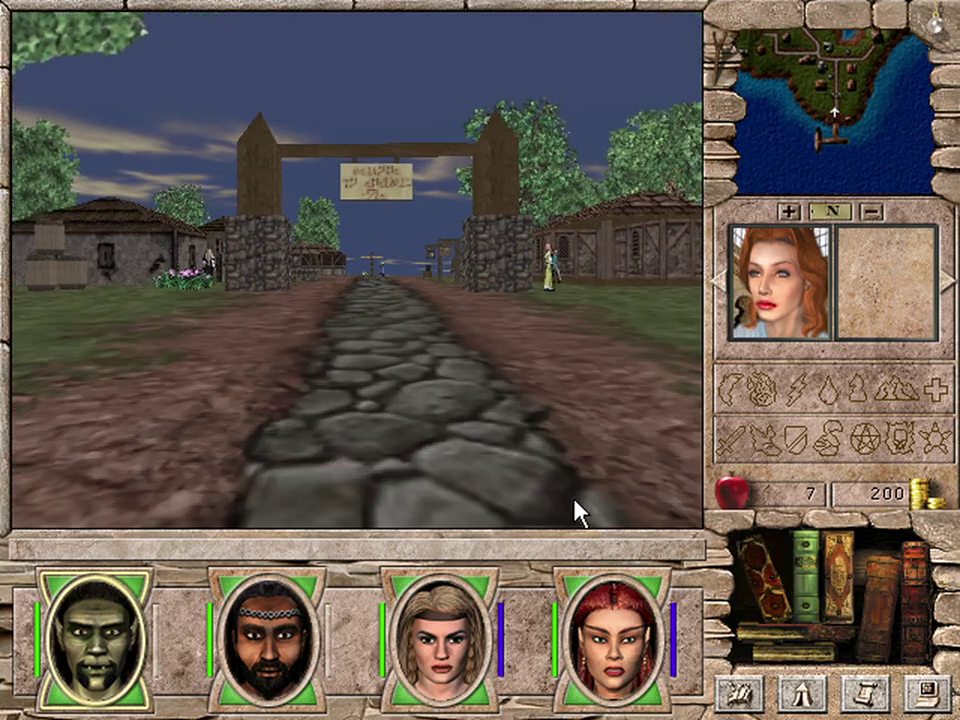
{"action": "key", "text": "Up"}
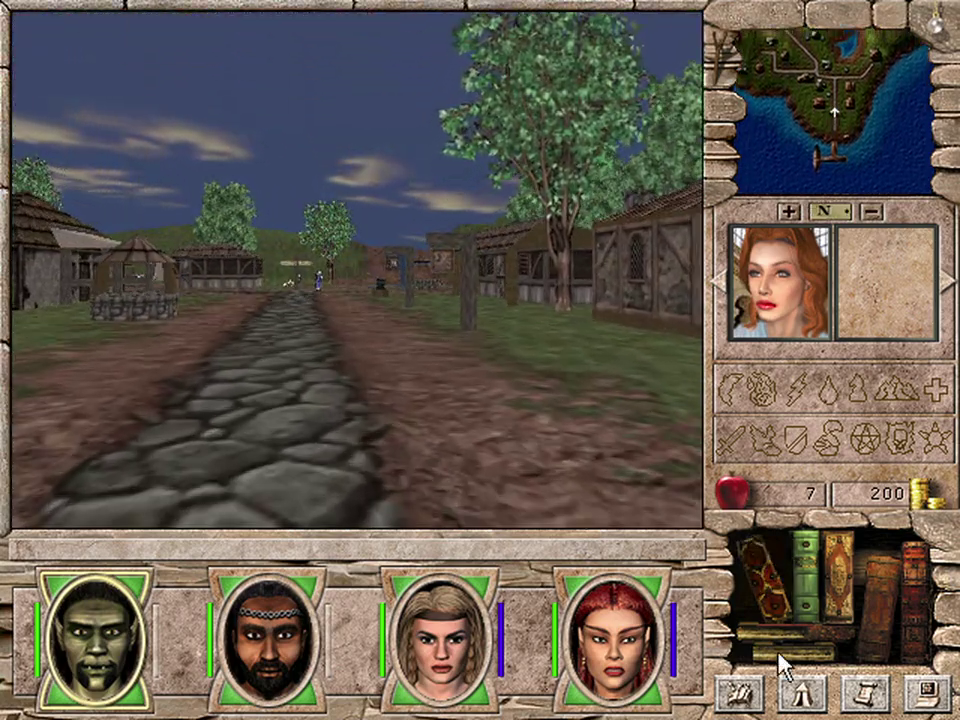
{"action": "key", "text": "Up"}
{"action": "key", "text": "Left"}
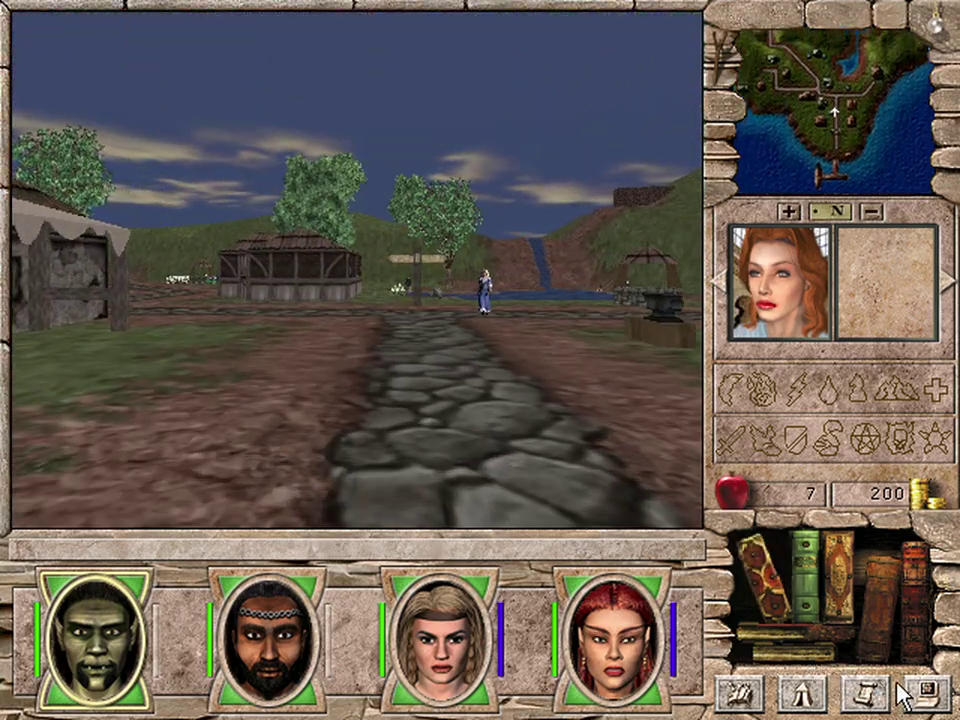
{"action": "key", "text": "Up"}
{"action": "key", "text": "Left"}
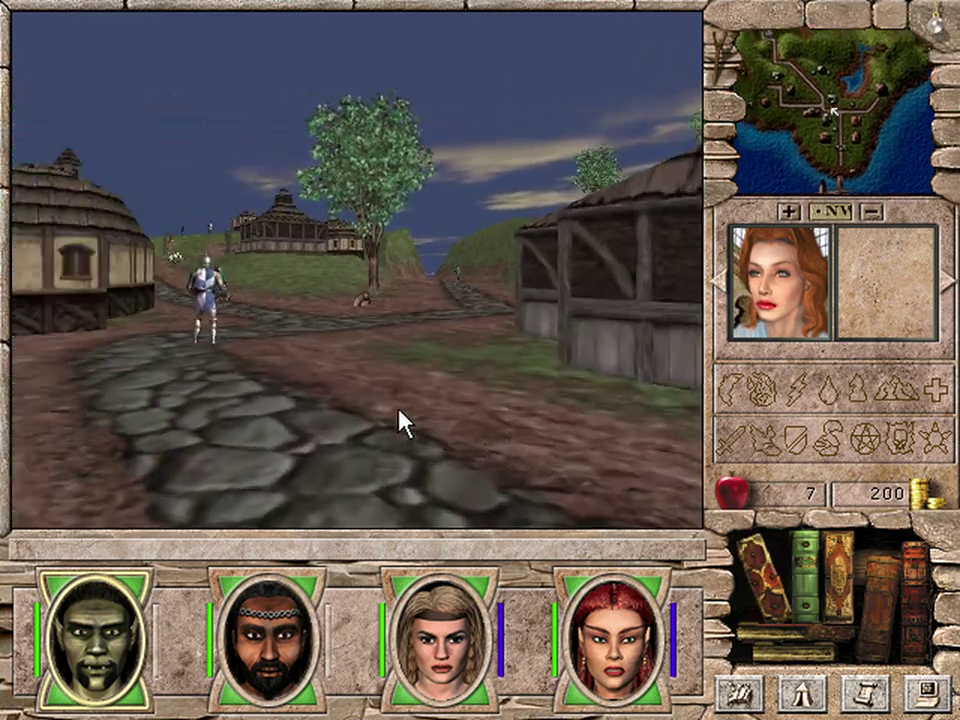
- Lead the party northwest past the village houses and up onto the grassy hill
{"action": "key", "text": "Right"}
{"action": "key", "text": "Up"}
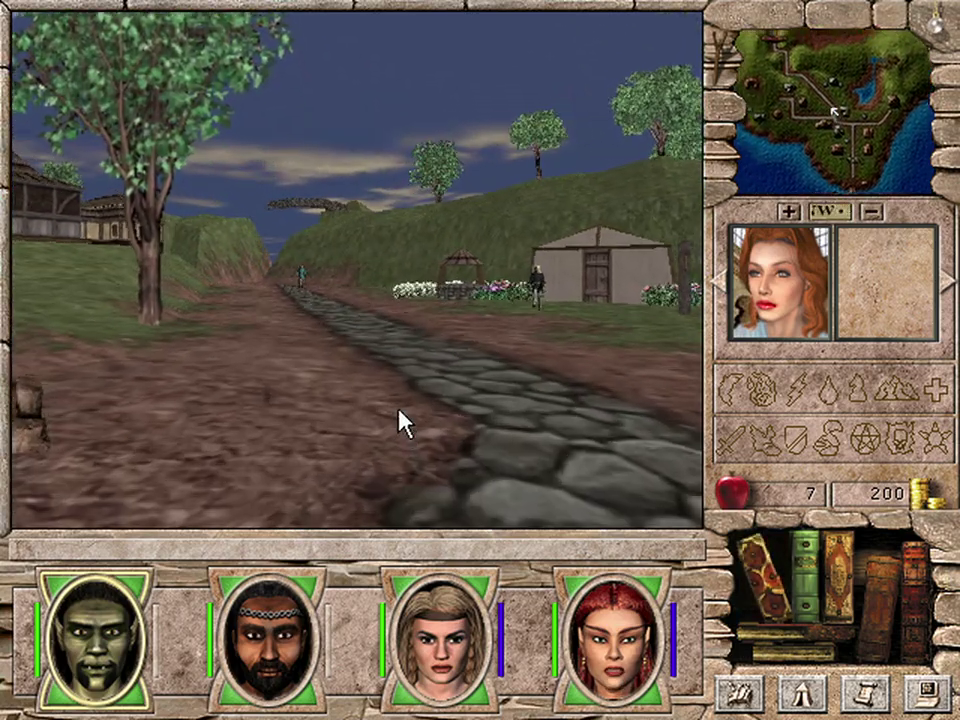
{"action": "key", "text": "Left"}
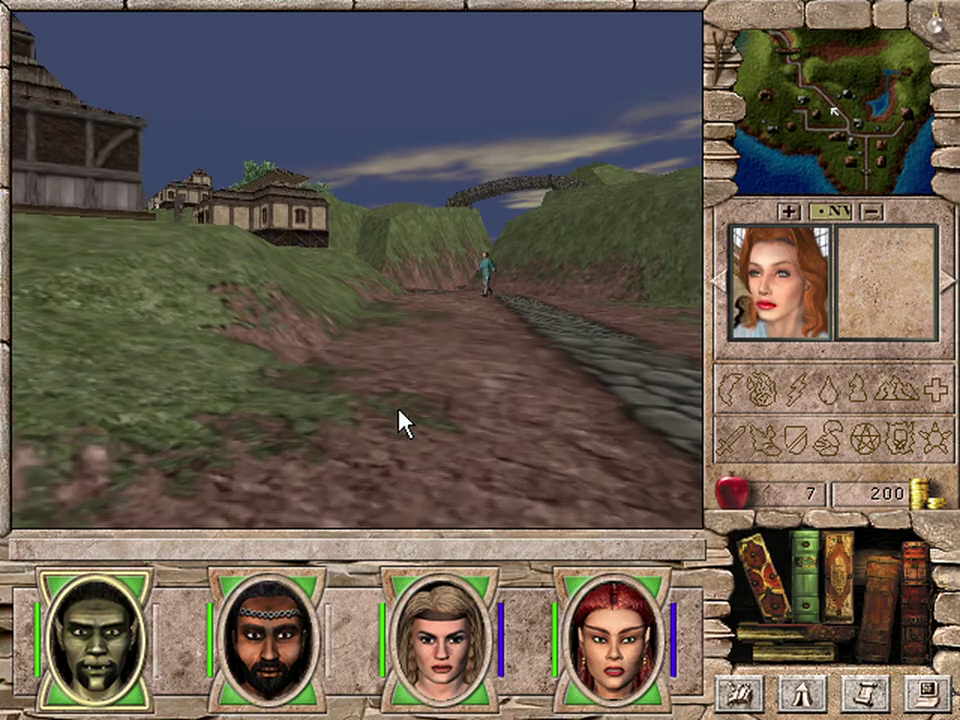
{"action": "key", "text": "Right"}
{"action": "key", "text": "Up"}
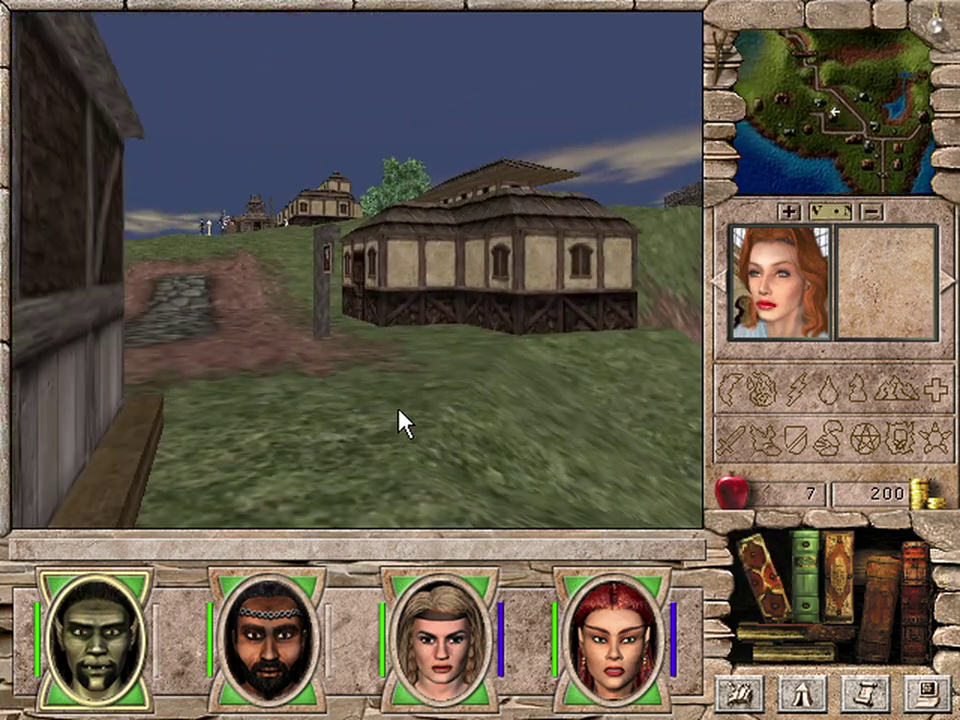
{"action": "key", "text": "Up"}
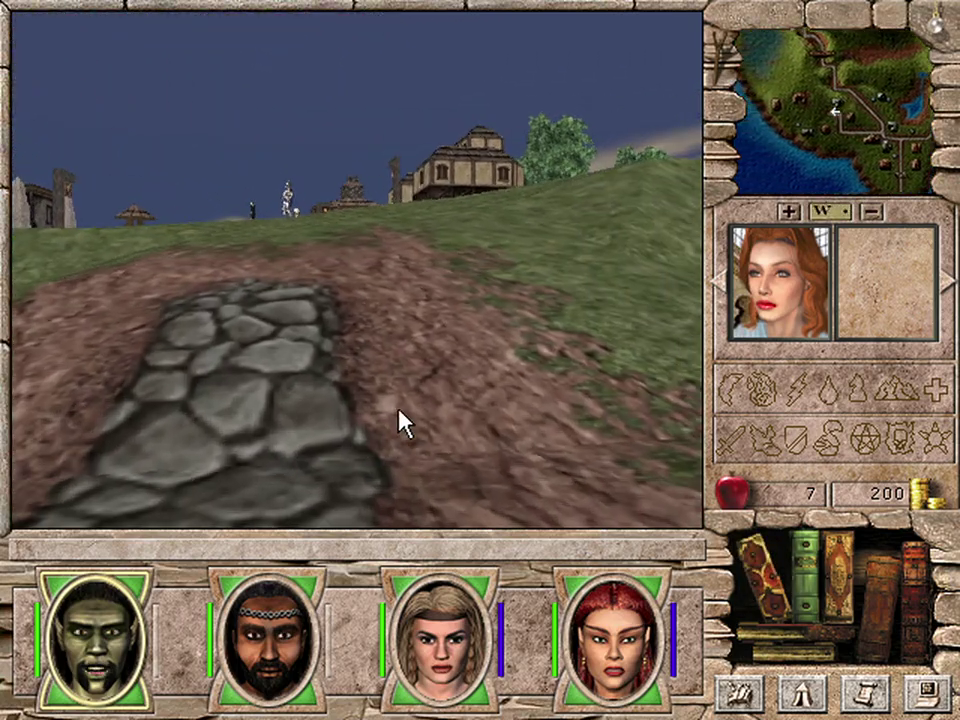
{"action": "key", "text": "Right"}
{"action": "key", "text": "Up"}
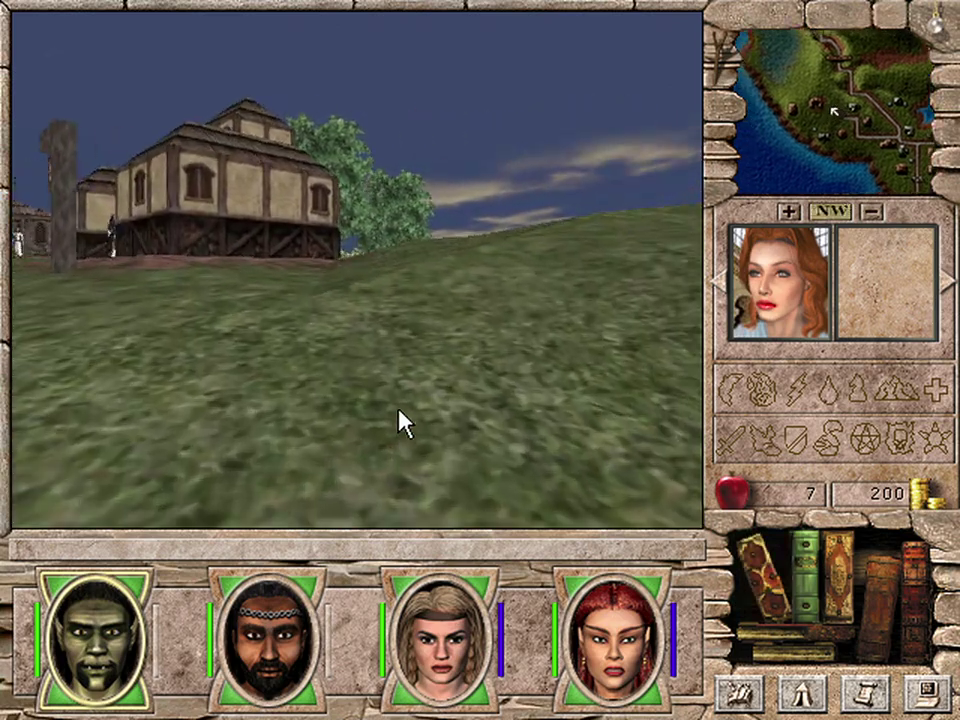
{"action": "key", "text": "Up"}
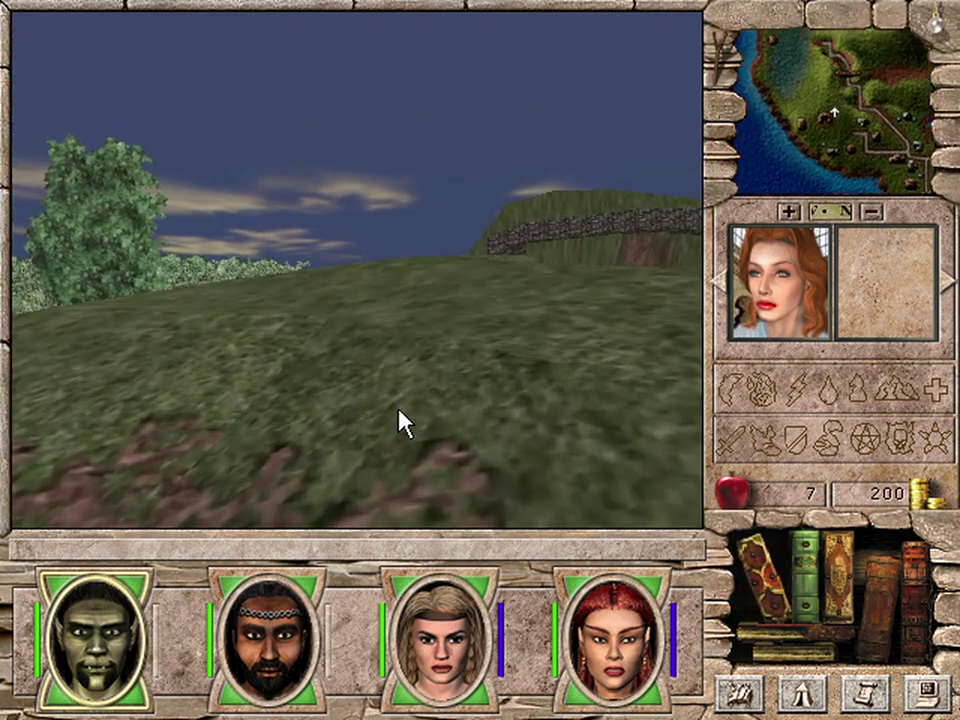
- Continue north along the hill and cross the stone-walled bridge heading east
{"action": "key", "text": "Right"}
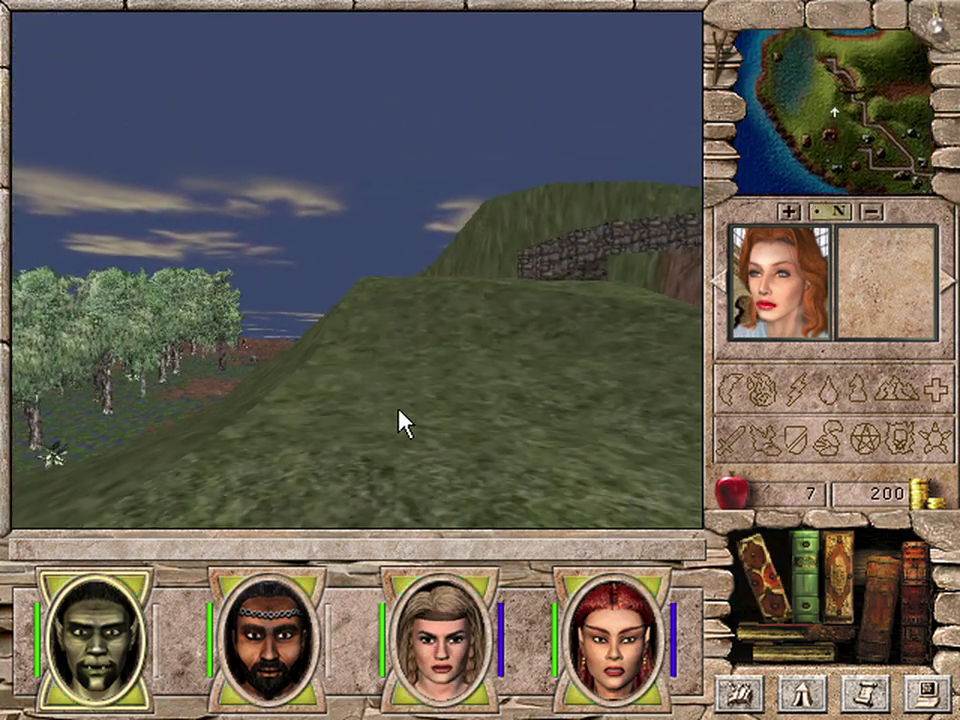
{"action": "key", "text": "Right"}
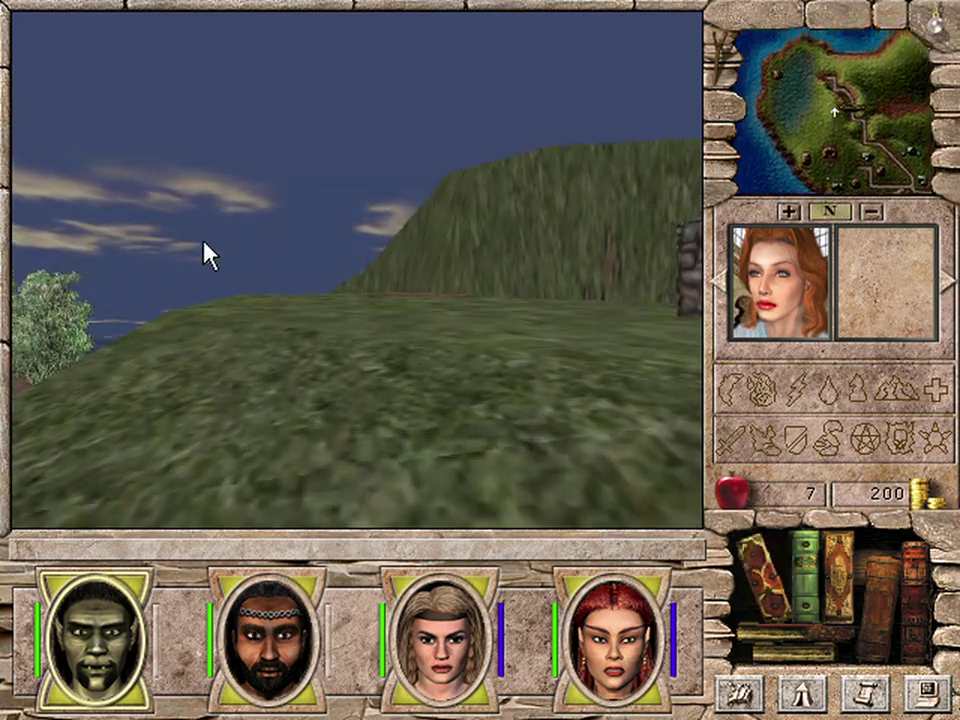
{"action": "key", "text": "Left"}
{"action": "key", "text": "Up"}
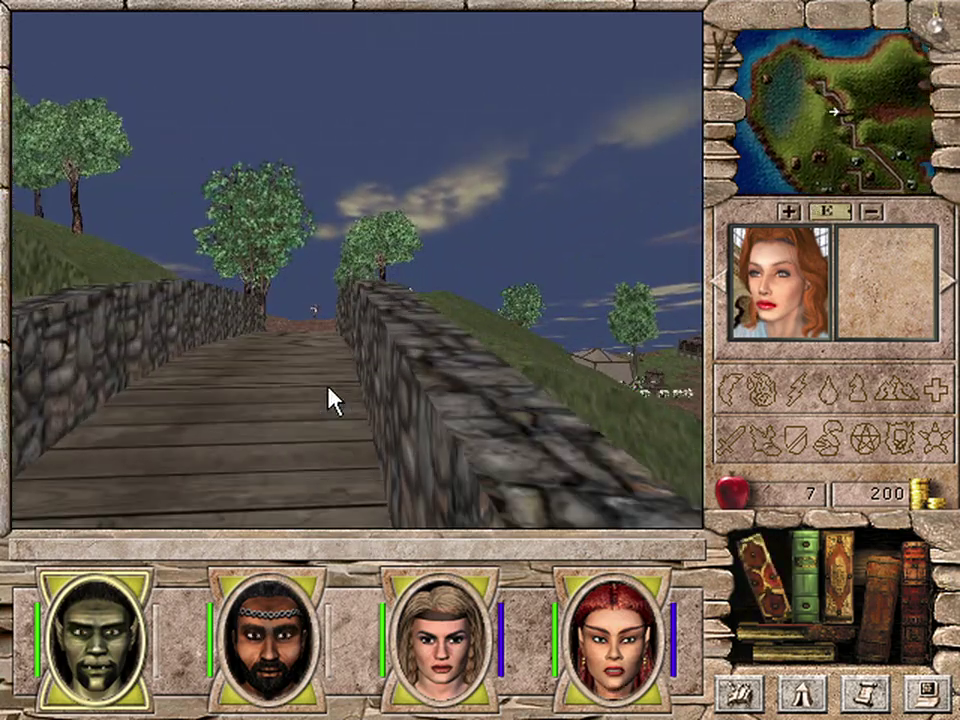
{"action": "key", "text": "Up"}
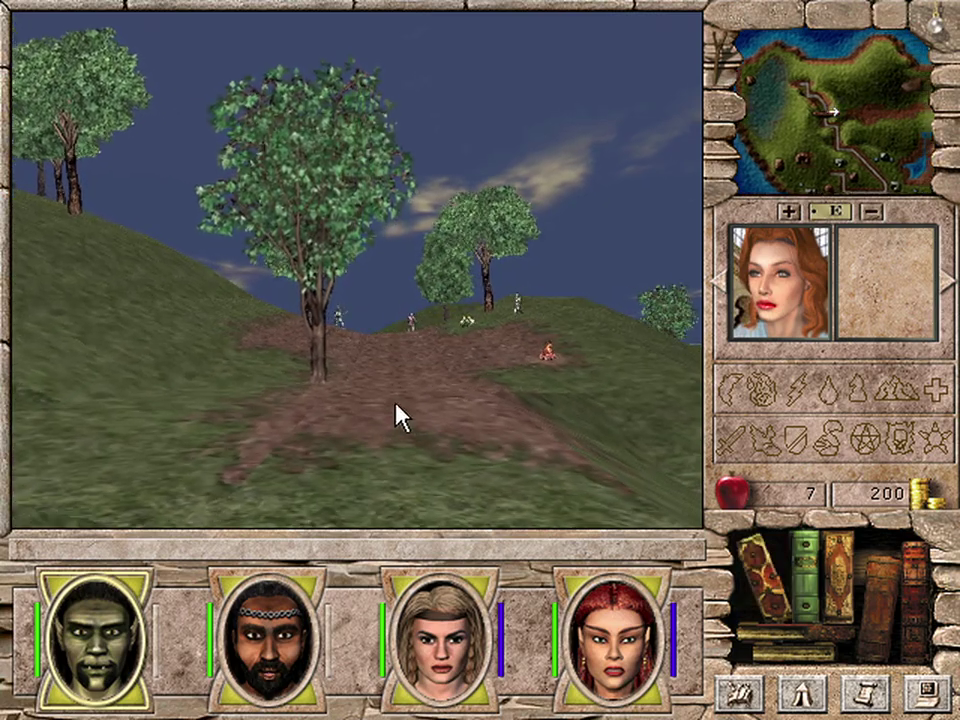
- Follow the dirt track east past the campfire to the armored guards and look around there
{"action": "key", "text": "Left"}
{"action": "key", "text": "Up"}
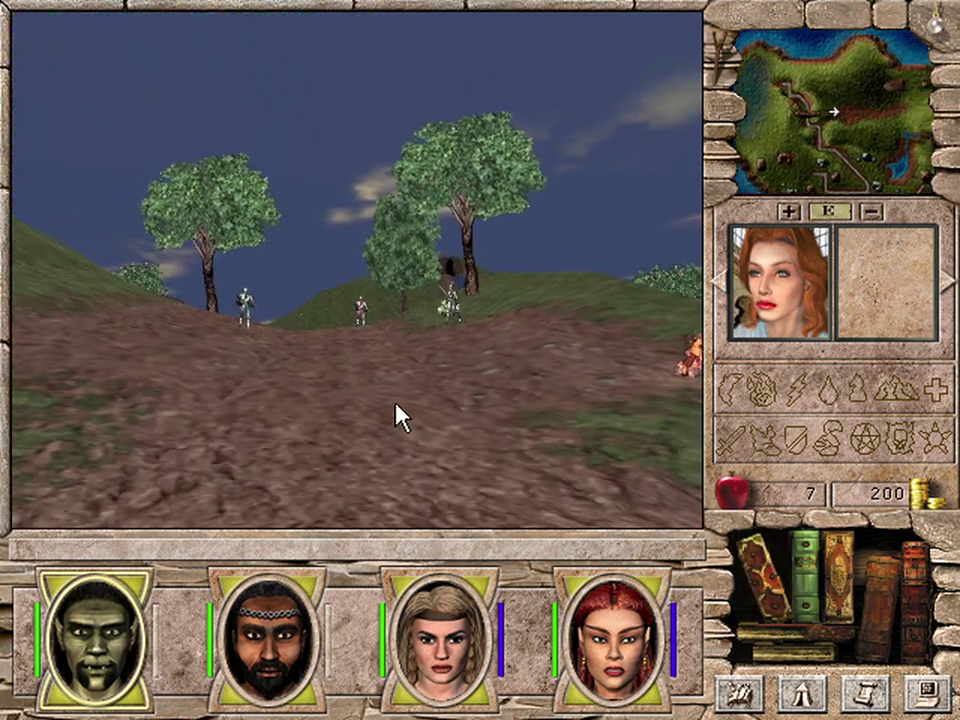
{"action": "key", "text": "Up"}
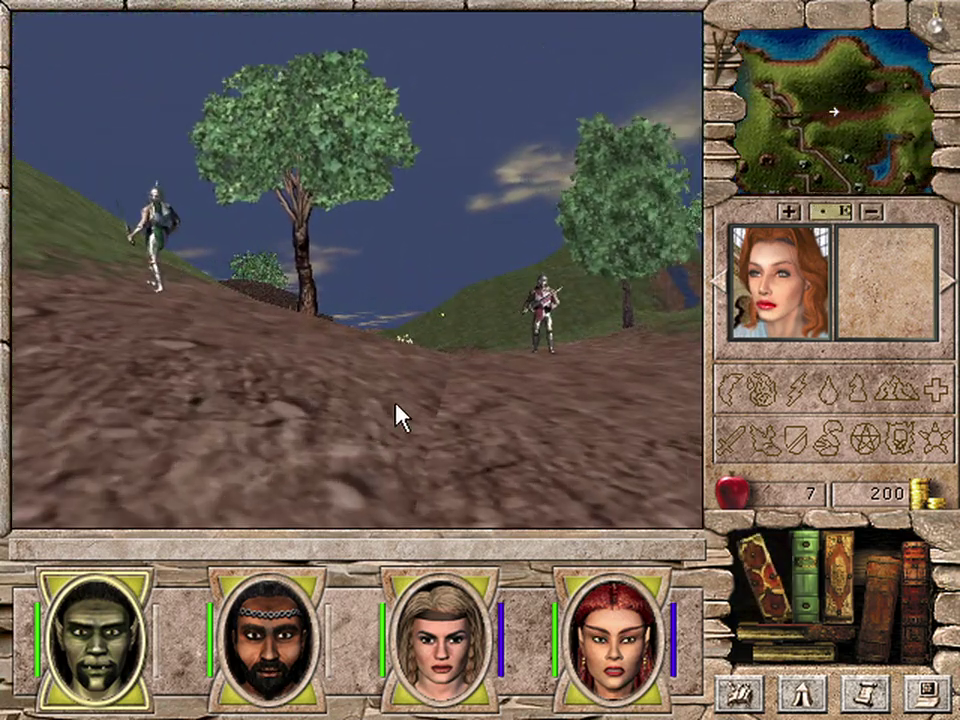
{"action": "key", "text": "Right"}
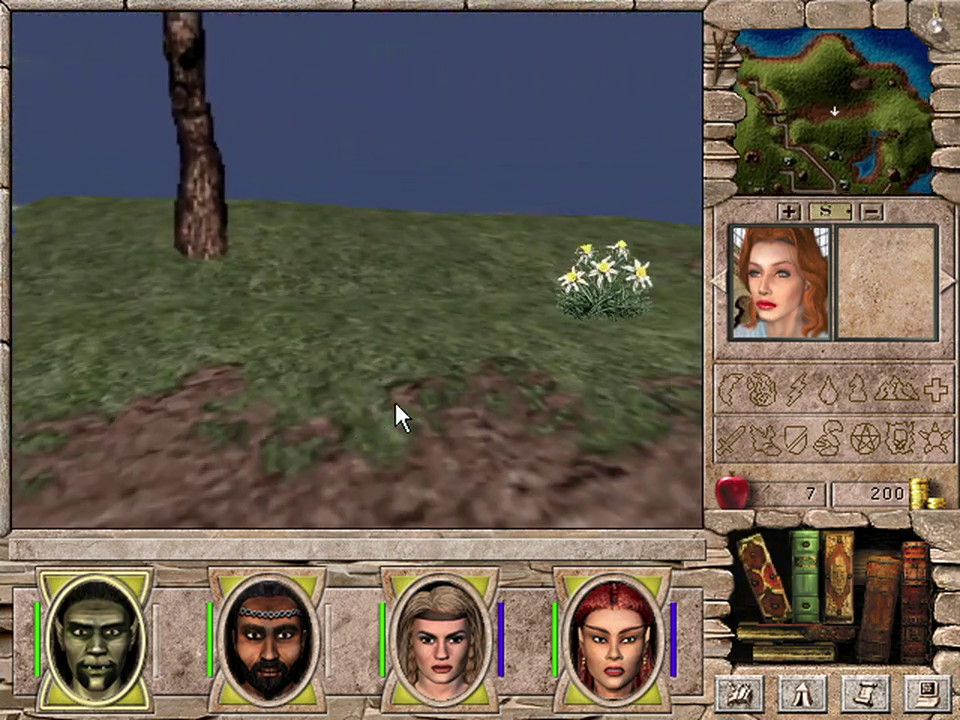
{"action": "key", "text": "Right"}
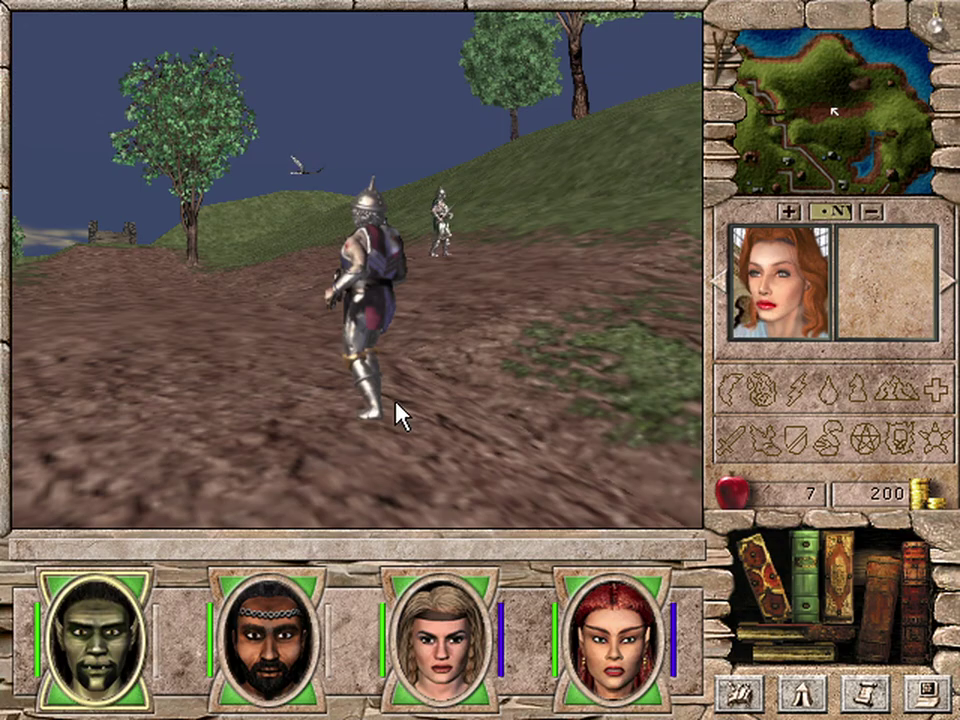
- Walk the party northeast to the pedestal with the red orb near the hut and activate it
{"action": "key", "text": "Right"}
{"action": "key", "text": "Right"}
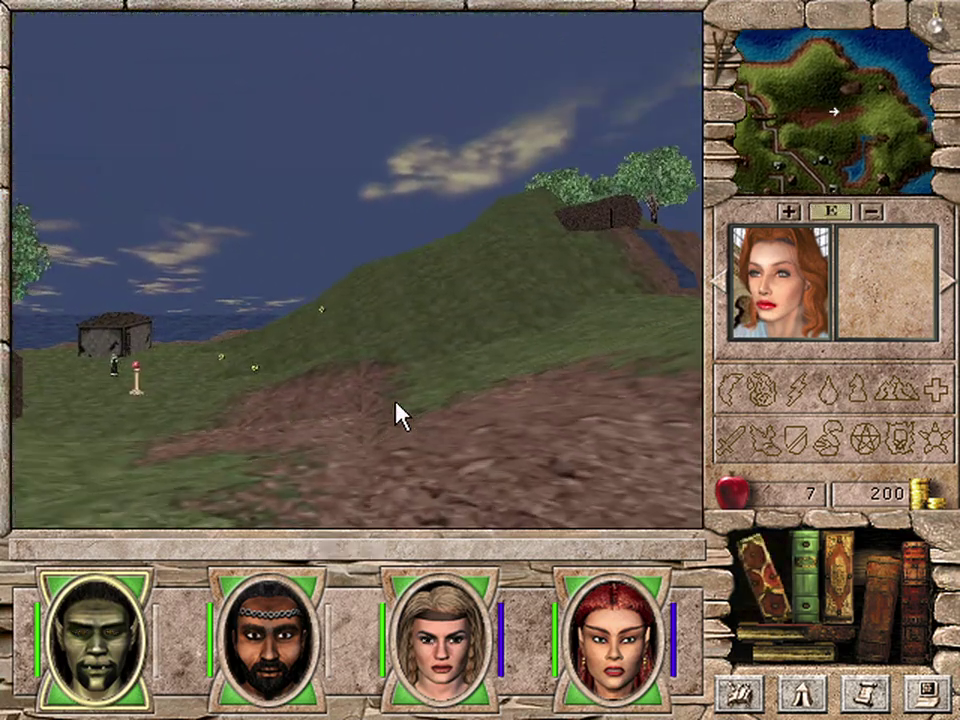
{"action": "key", "text": "Up"}
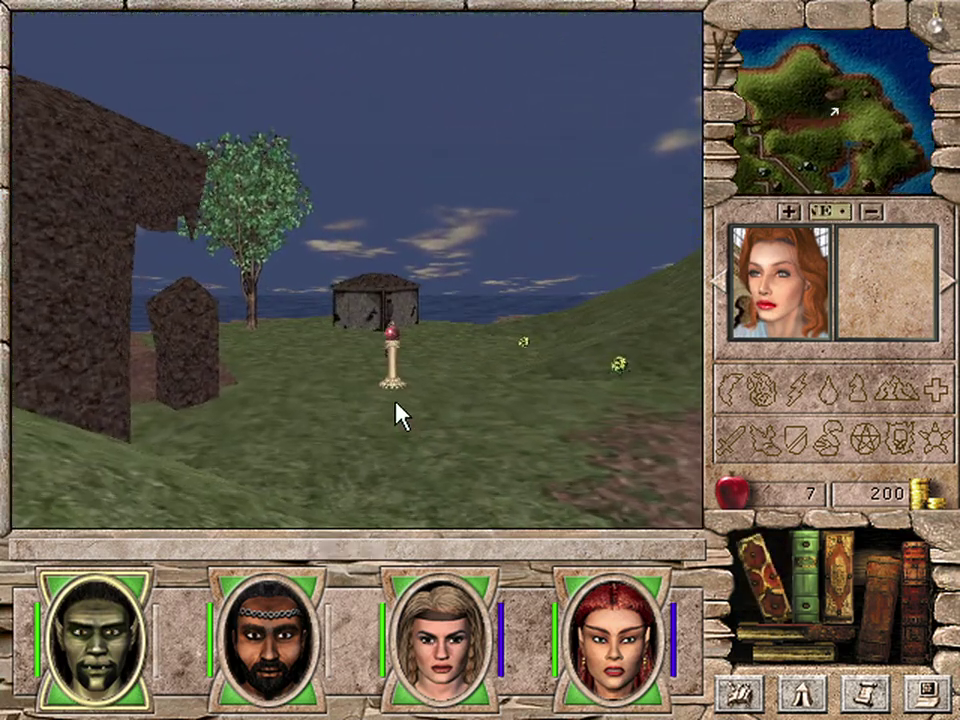
{"action": "key", "text": "Up"}
{"action": "left_click", "coordinate": [313, 388]}
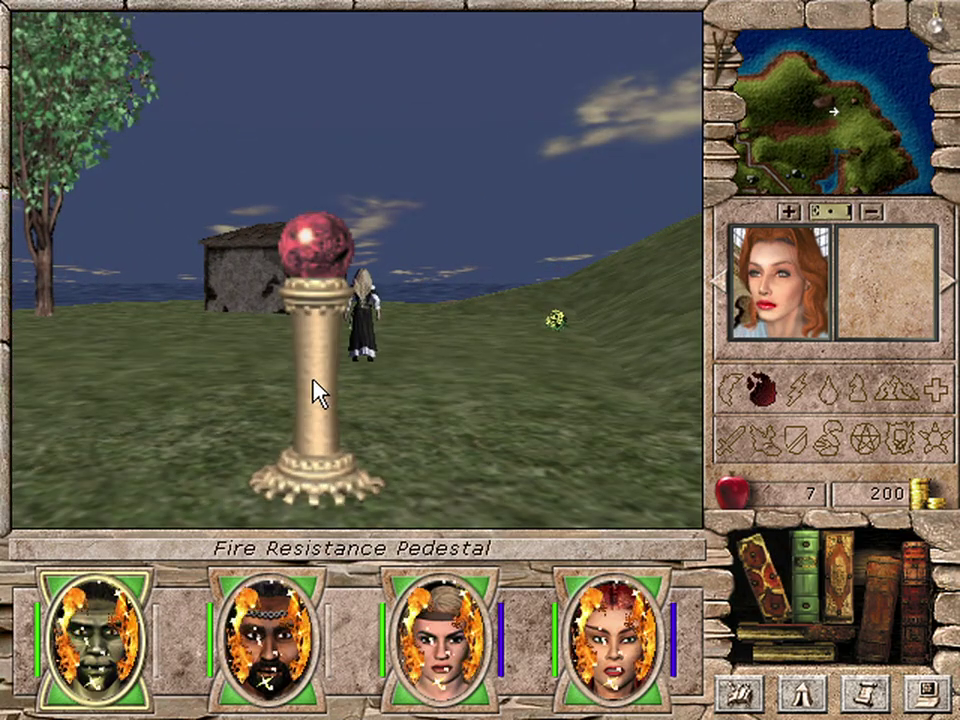
- Lead the party back southwest to the pond and up to the cave entrance where the stream flows out
{"action": "key", "text": "Right"}
{"action": "key", "text": "Left"}
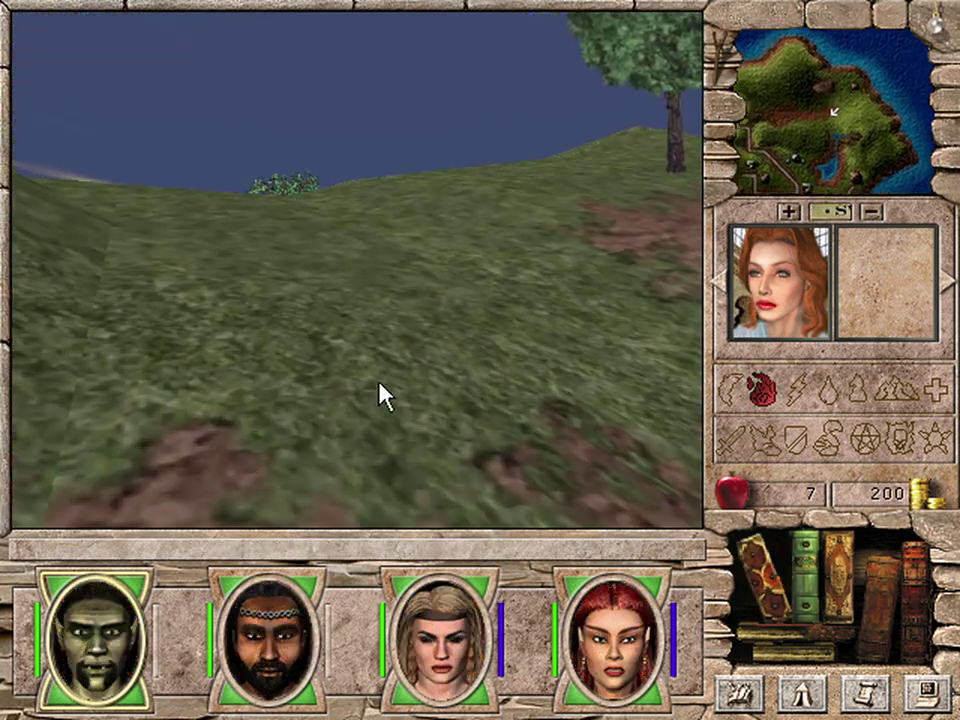
{"action": "key", "text": "Right"}
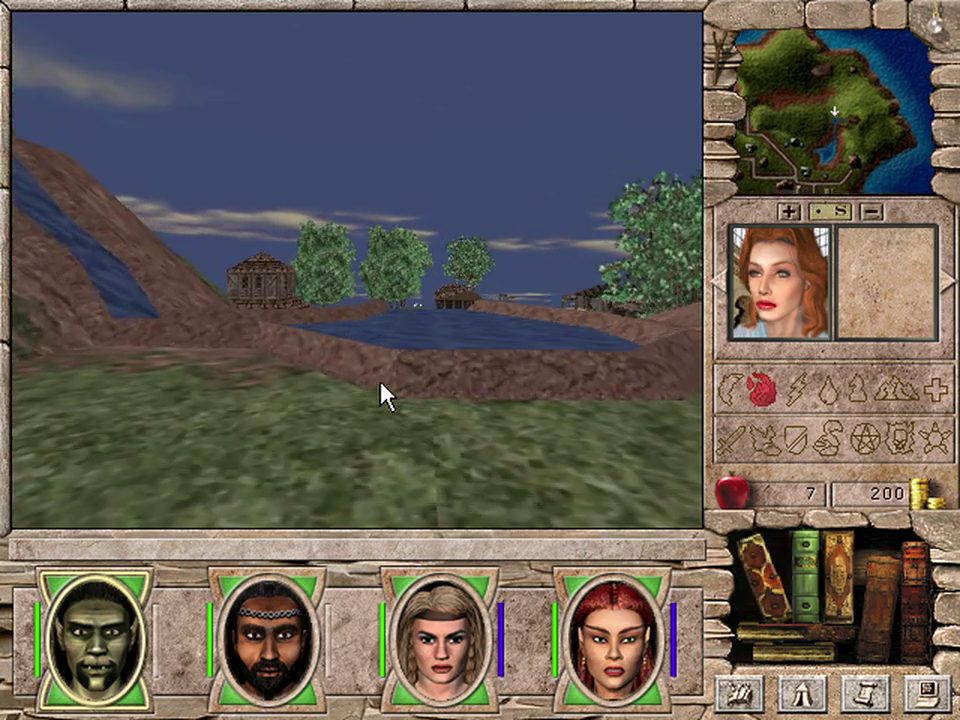
{"action": "key", "text": "Left"}
{"action": "key", "text": "Up"}
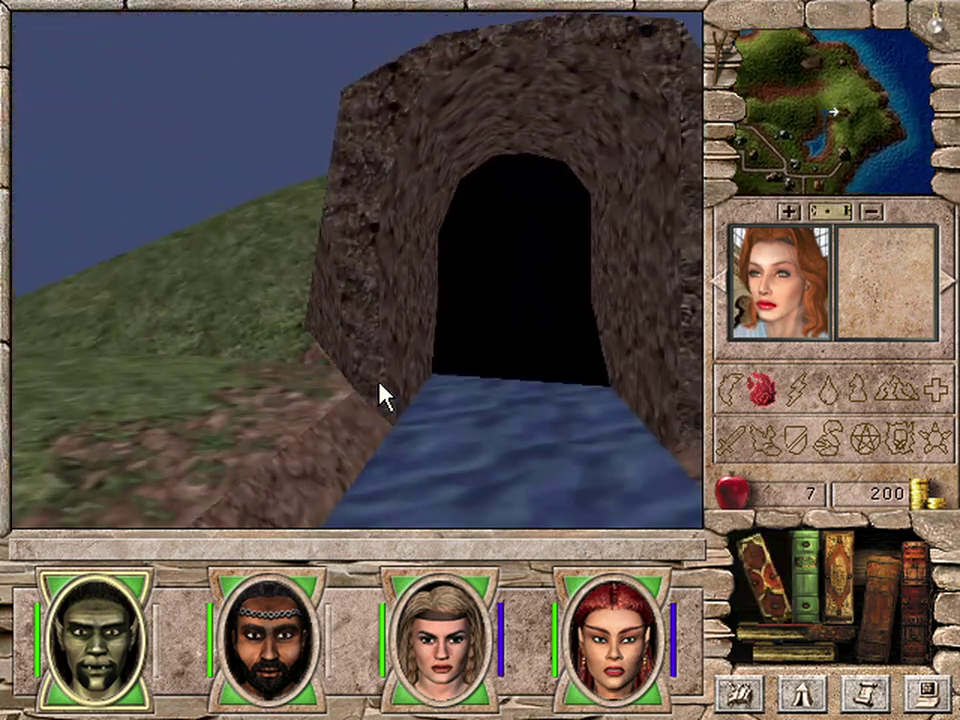